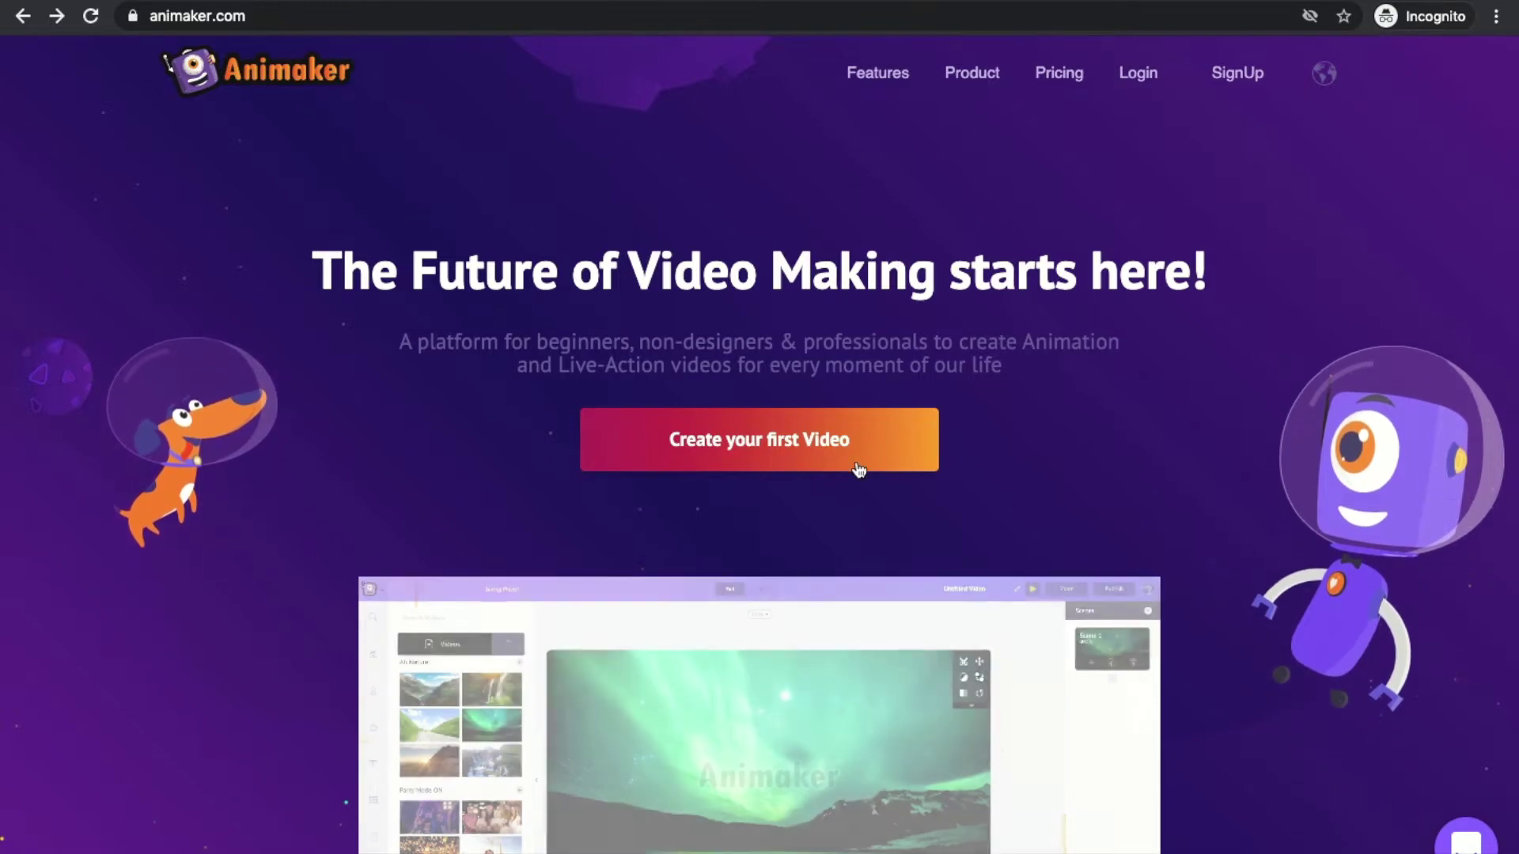
Start creating a first video and browse the dashboard's video formats, existing projects and template categories
click(859, 470)
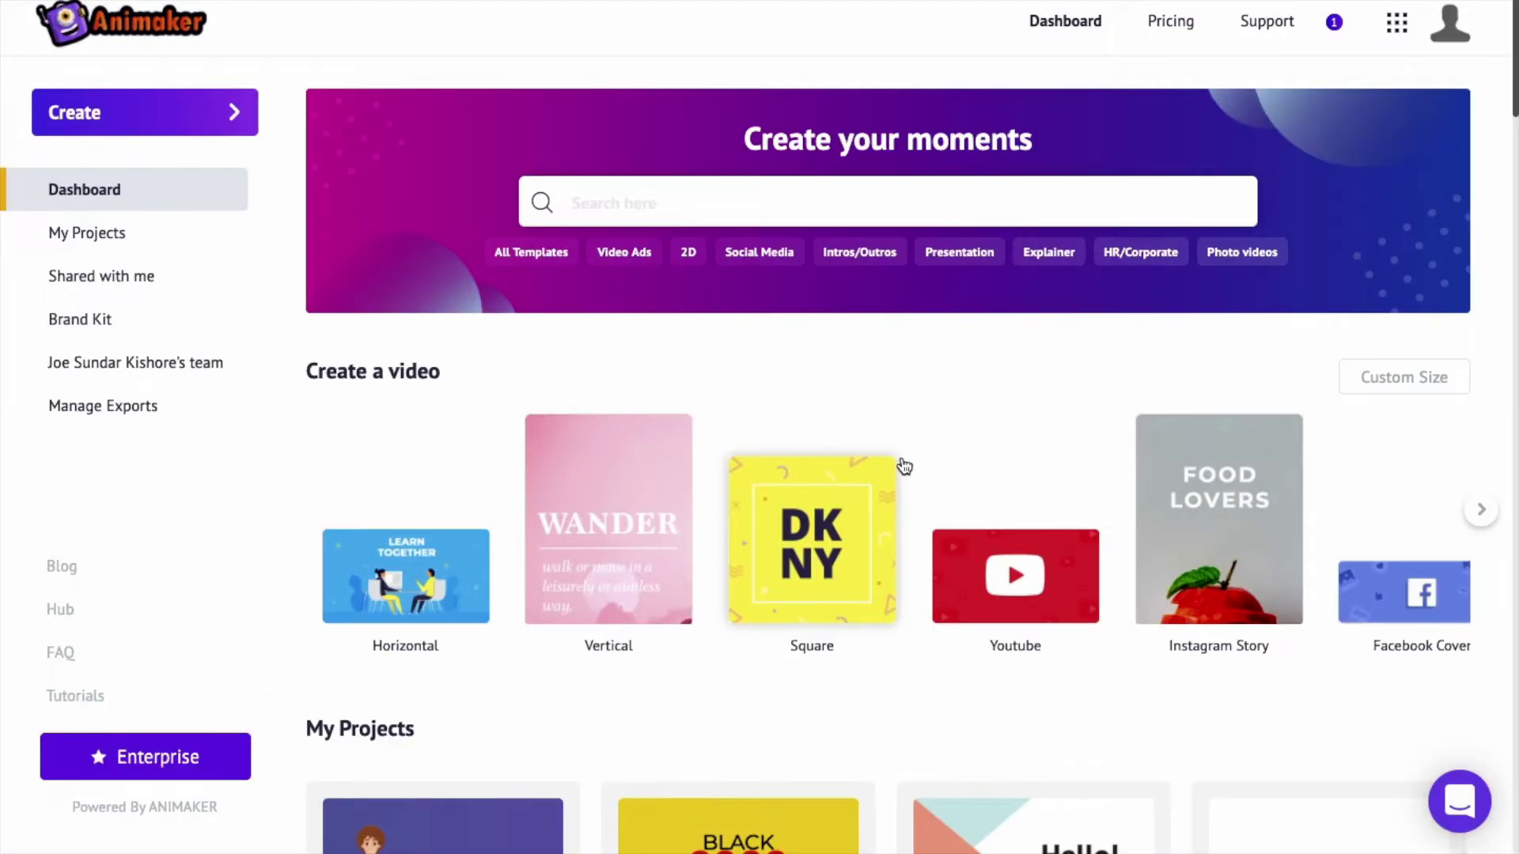
scroll(904, 467, down, 10)
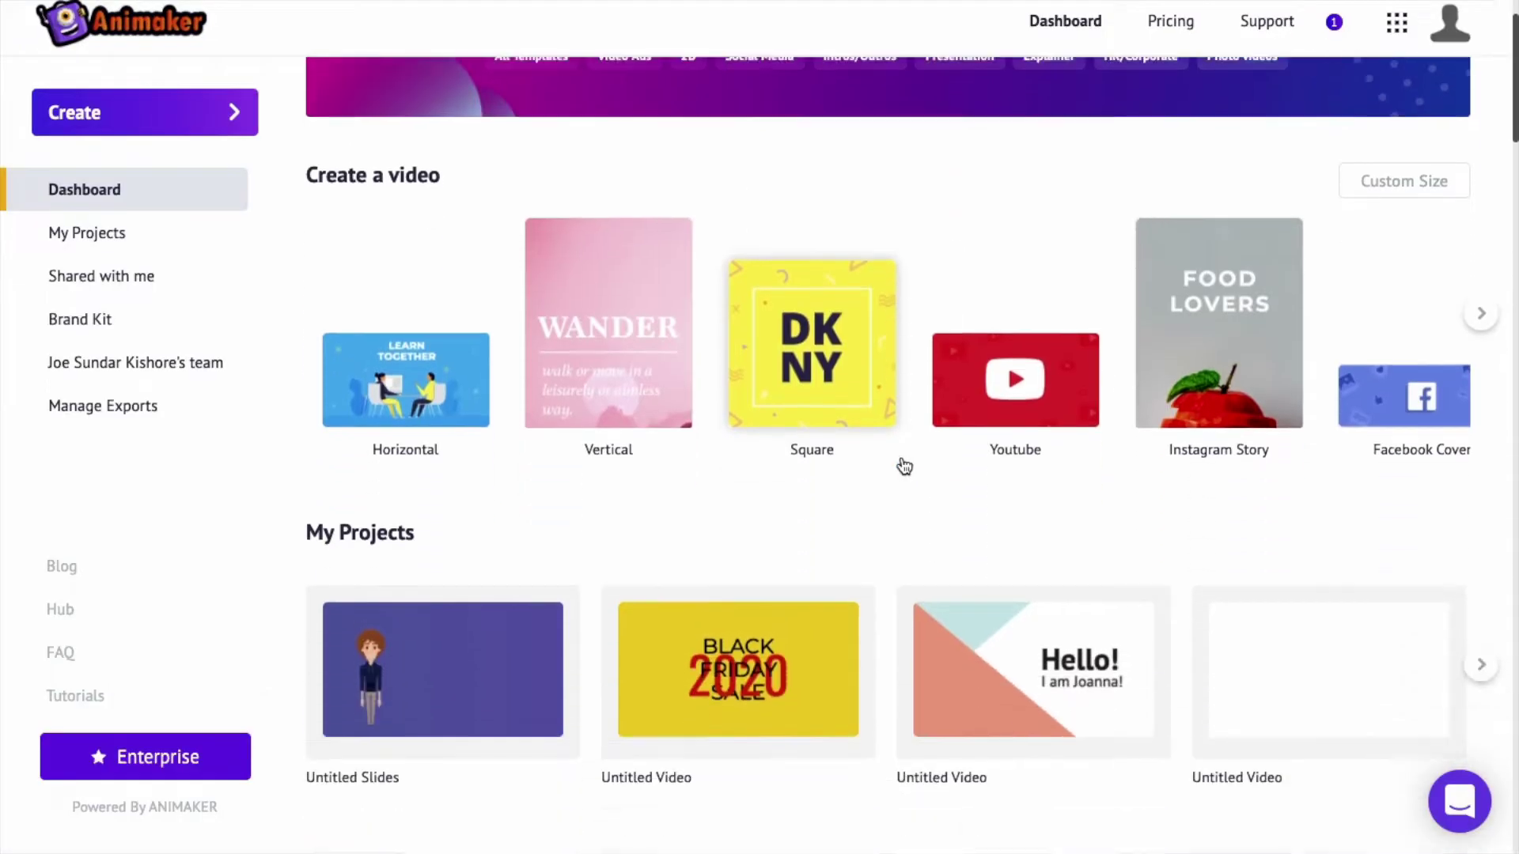
scroll(904, 467, down, 5)
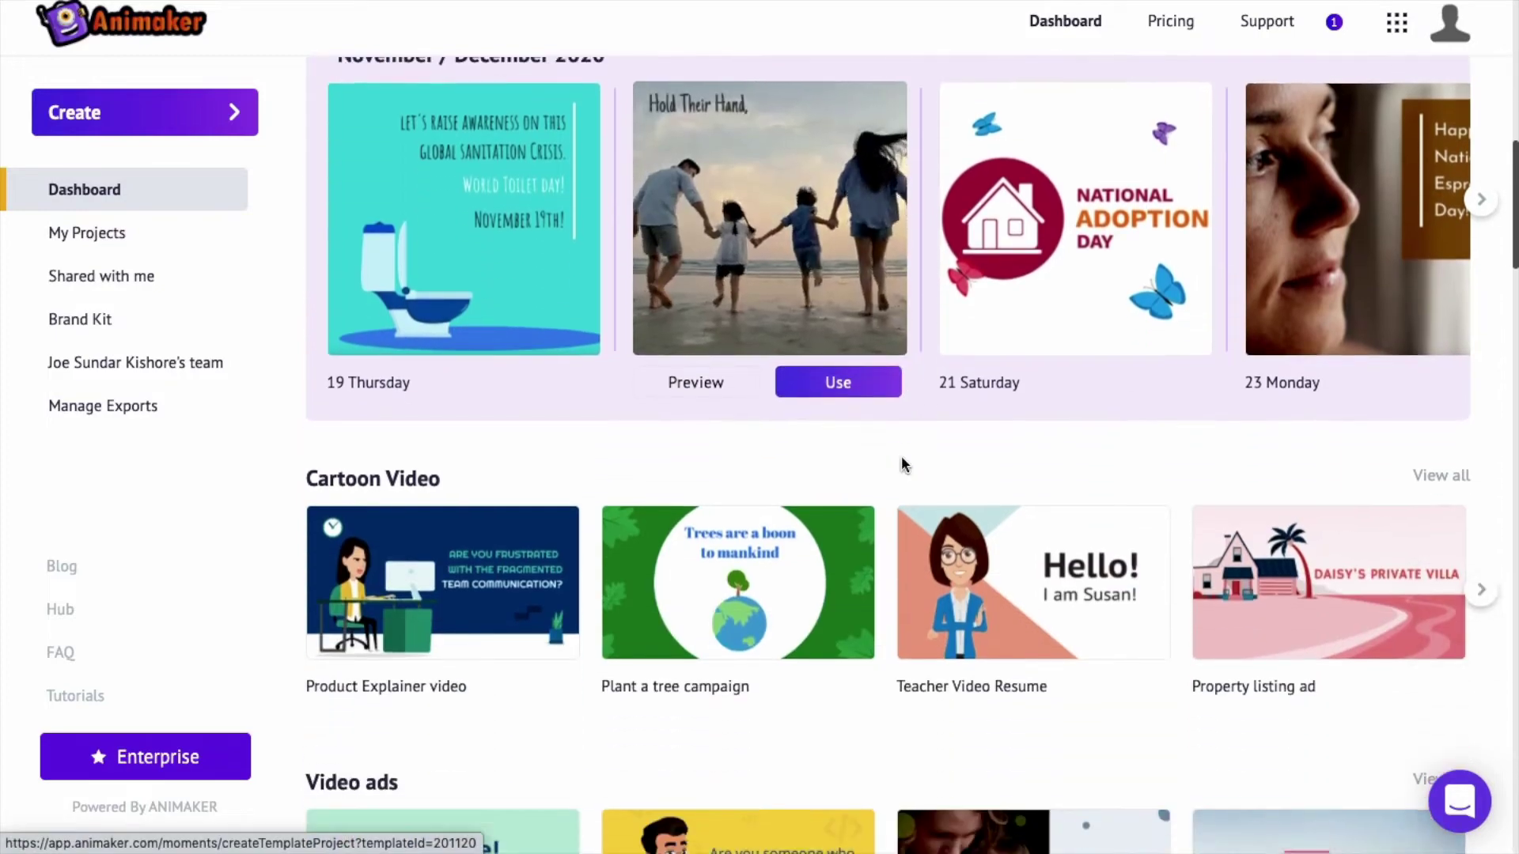
scroll(904, 467, down, 6)
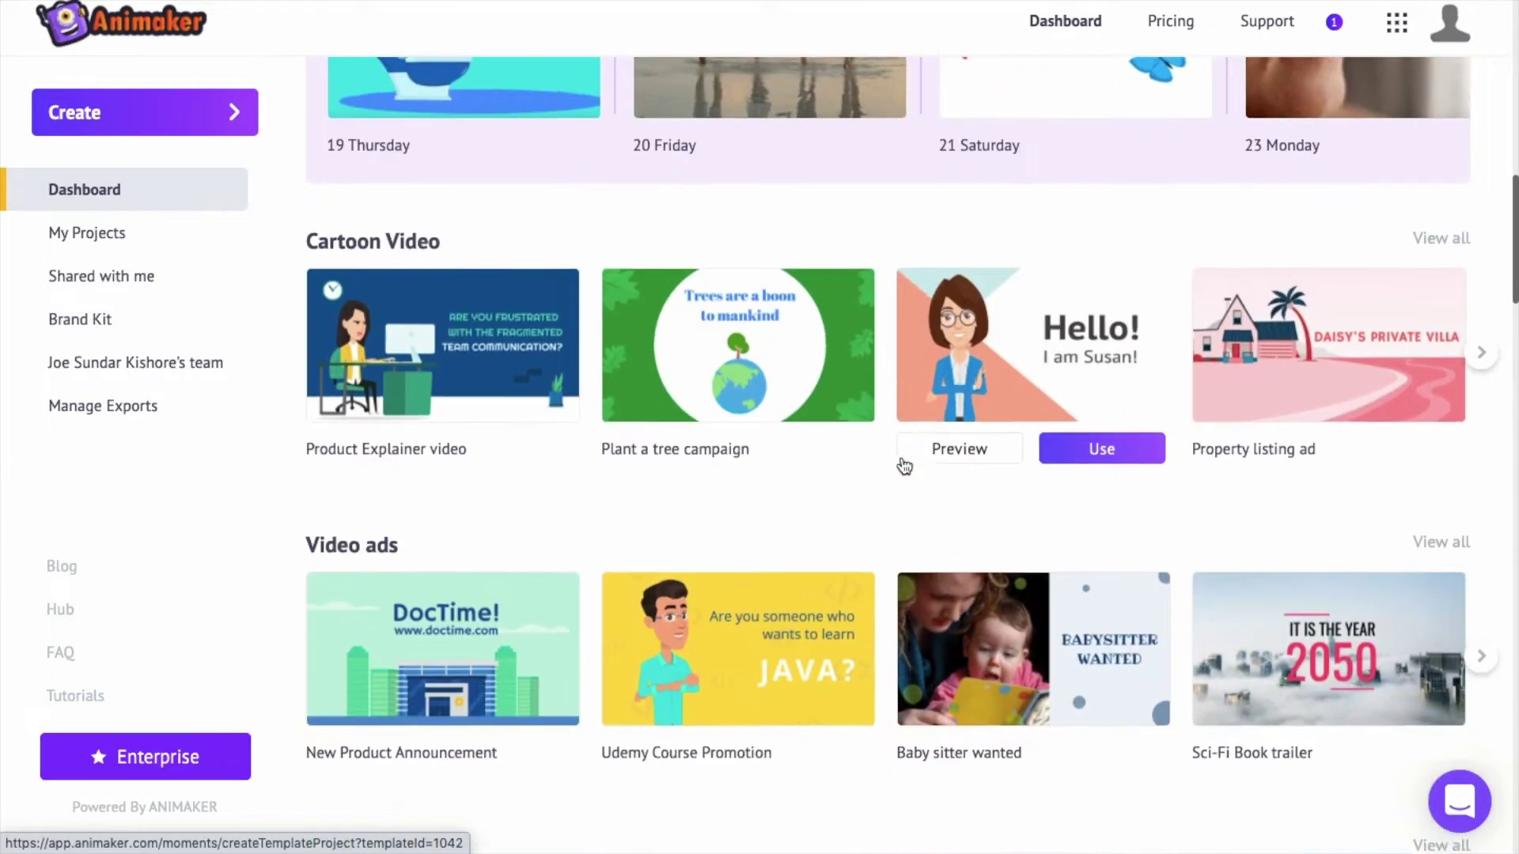
scroll(904, 465, down, 3)
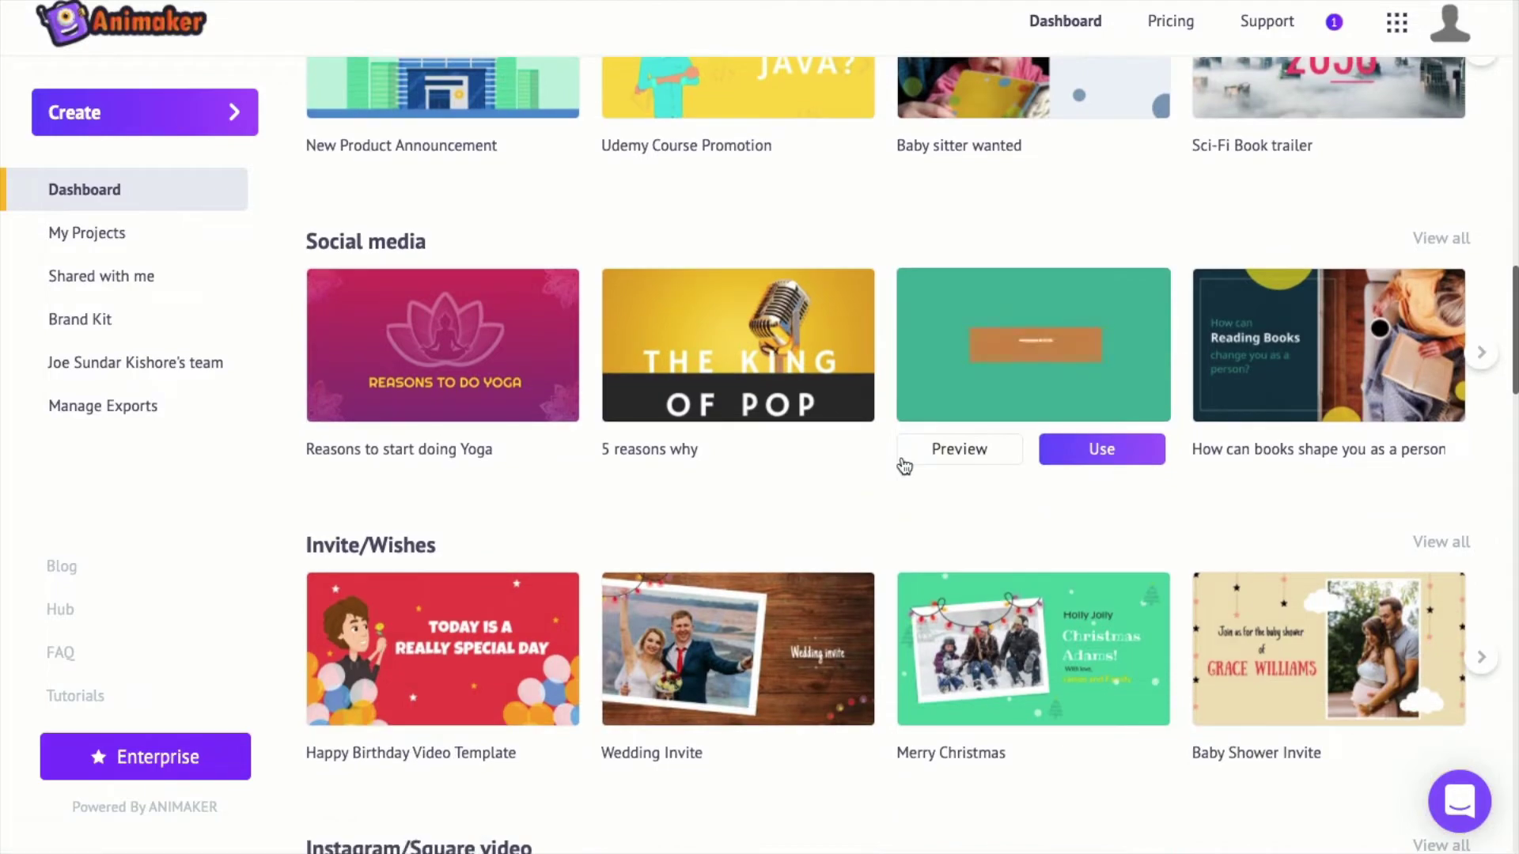
scroll(904, 465, up, 15)
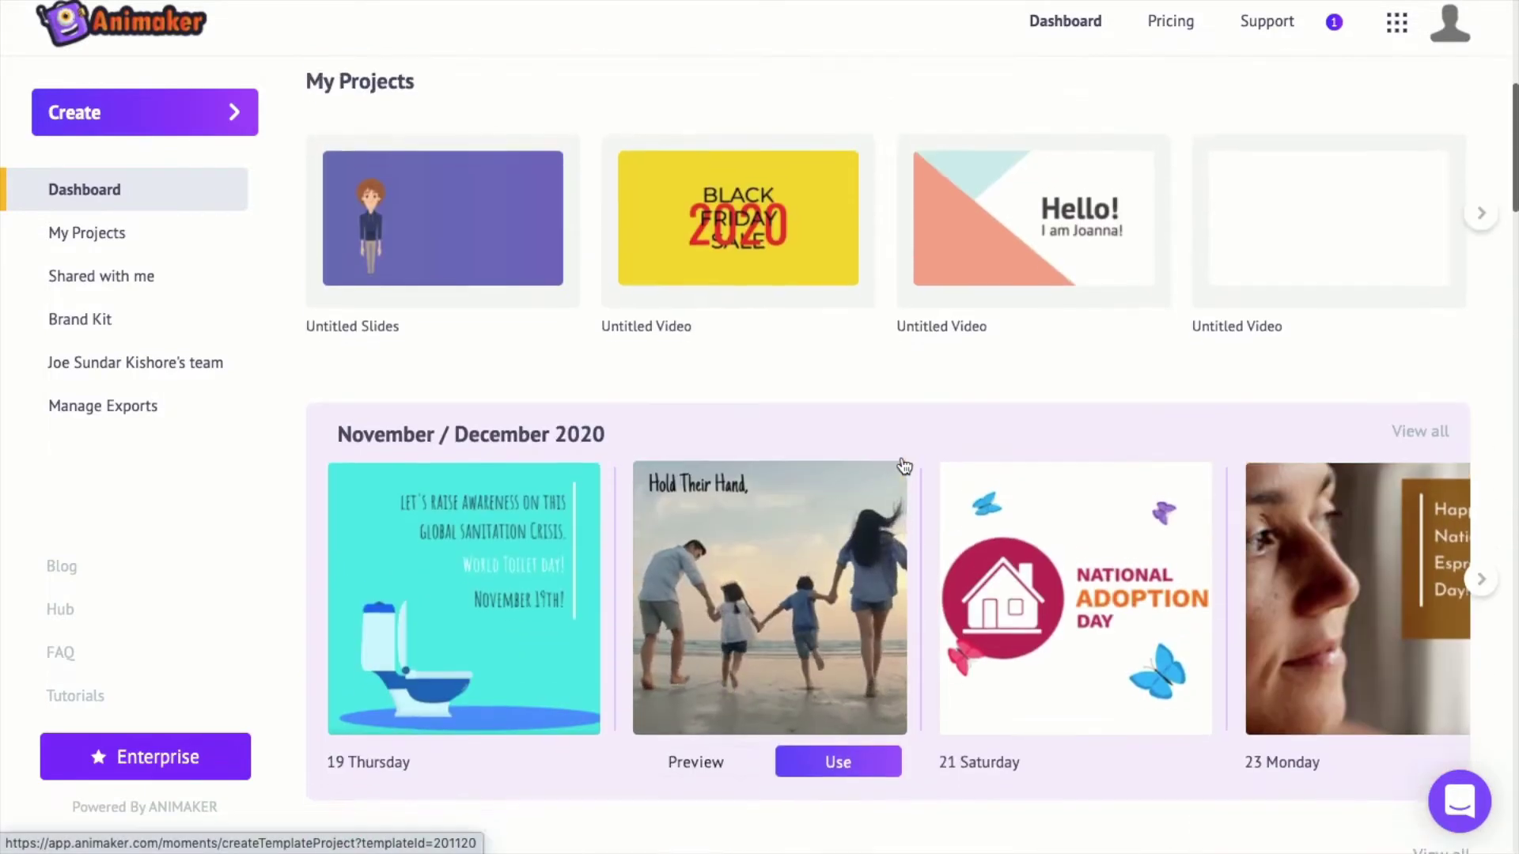
scroll(904, 466, down, 2)
scroll(1044, 484, right, 2)
scroll(1047, 486, down, 2)
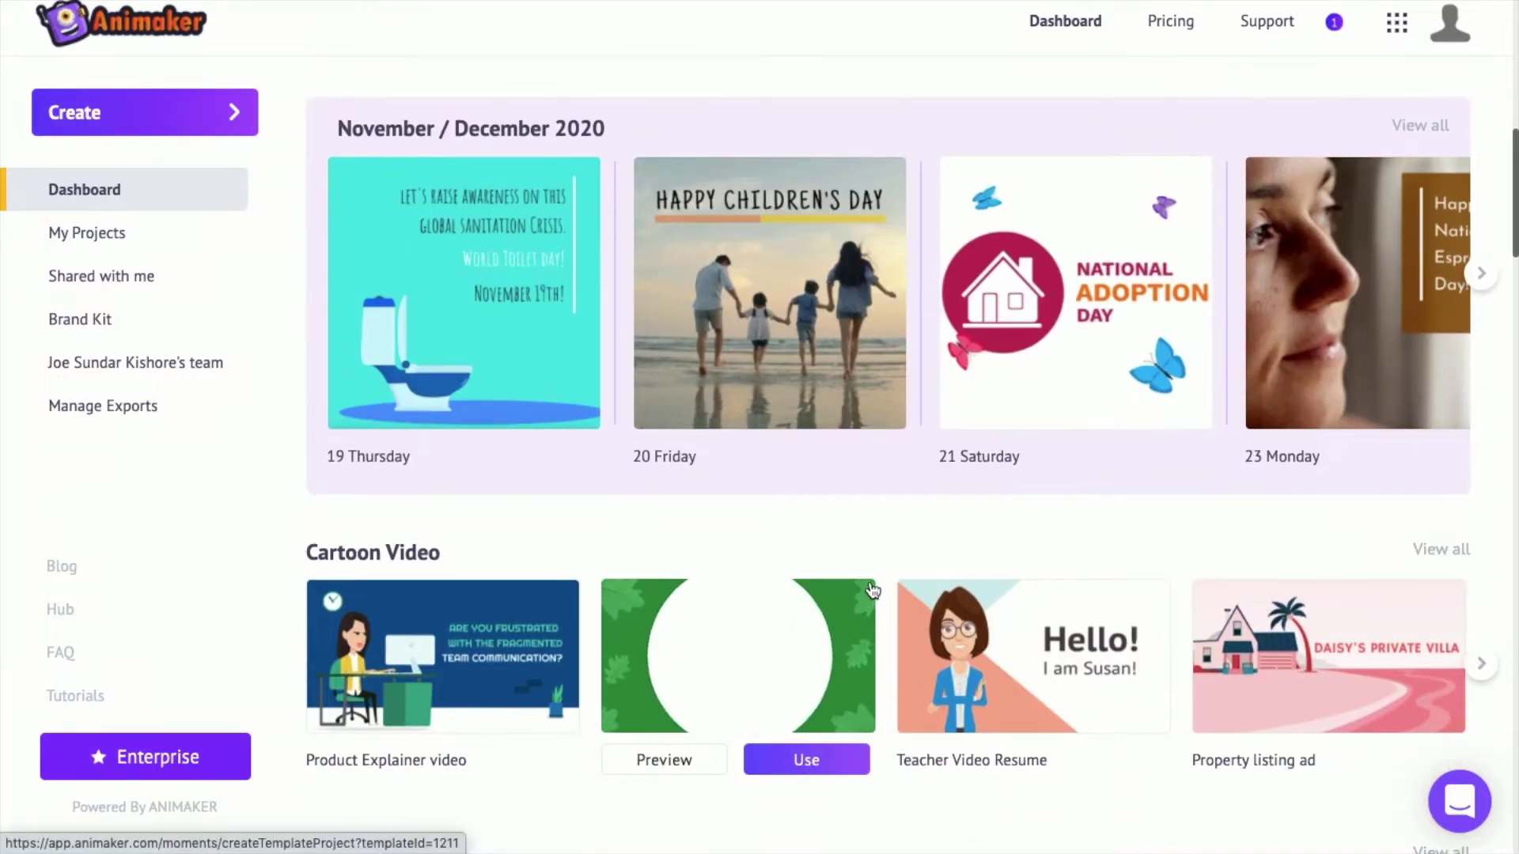
scroll(873, 589, up, 12)
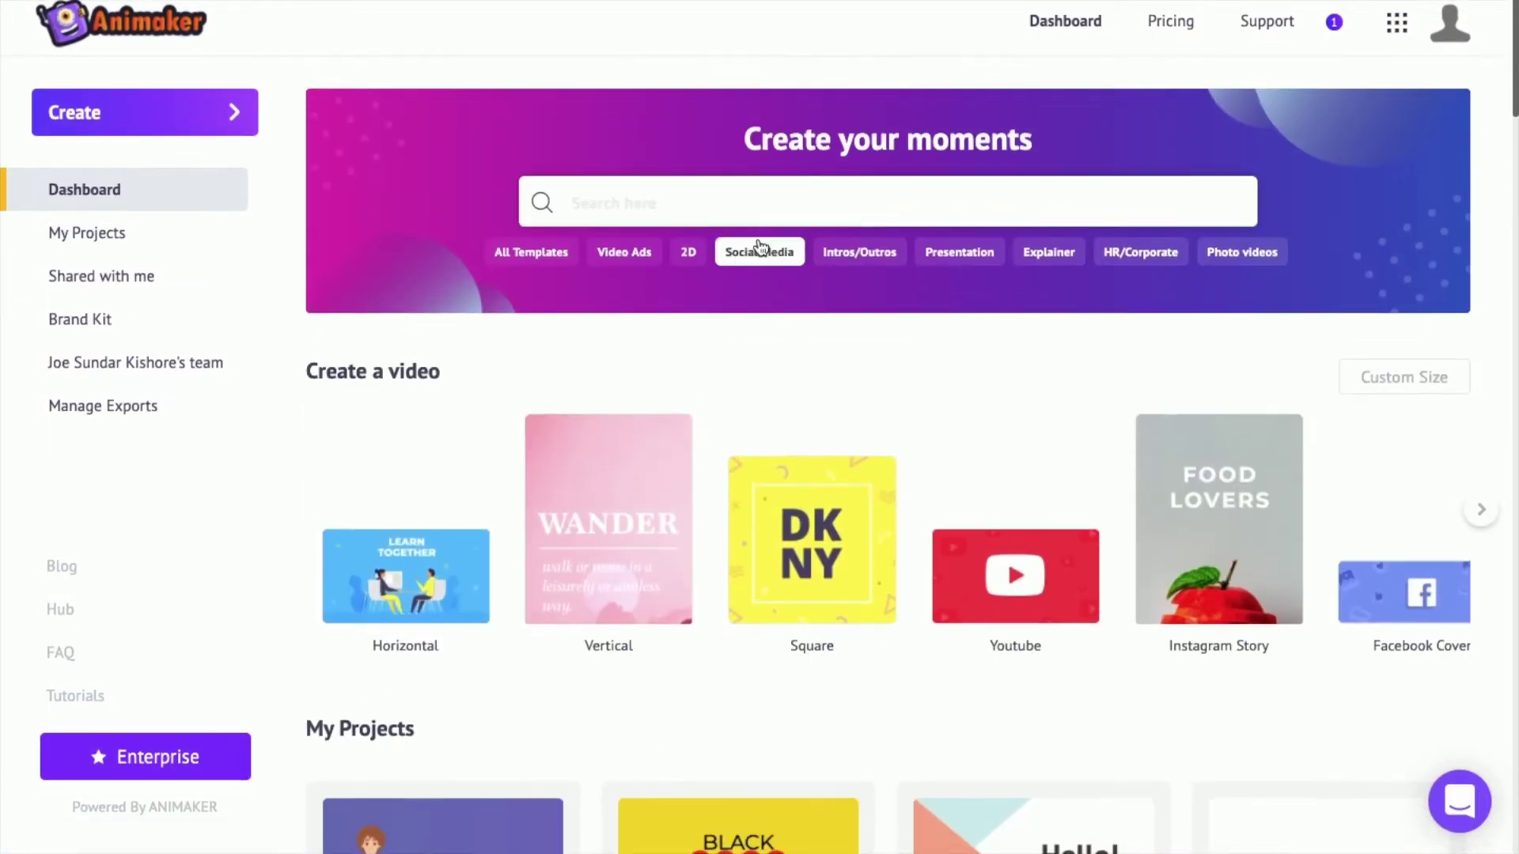
Search the template library for "black friday"
click(749, 193)
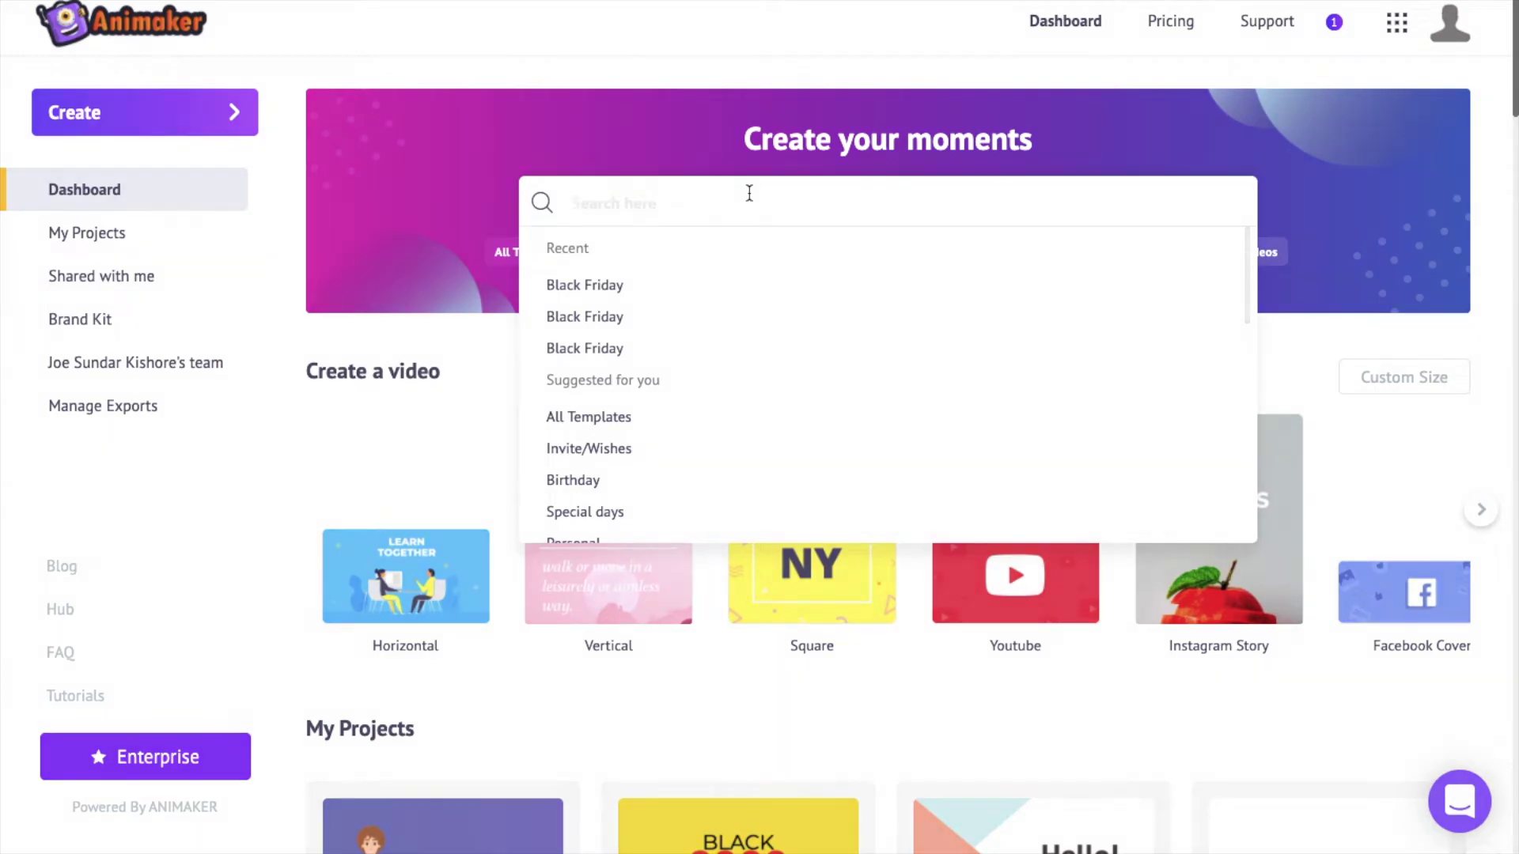
text(blac)
click(618, 311)
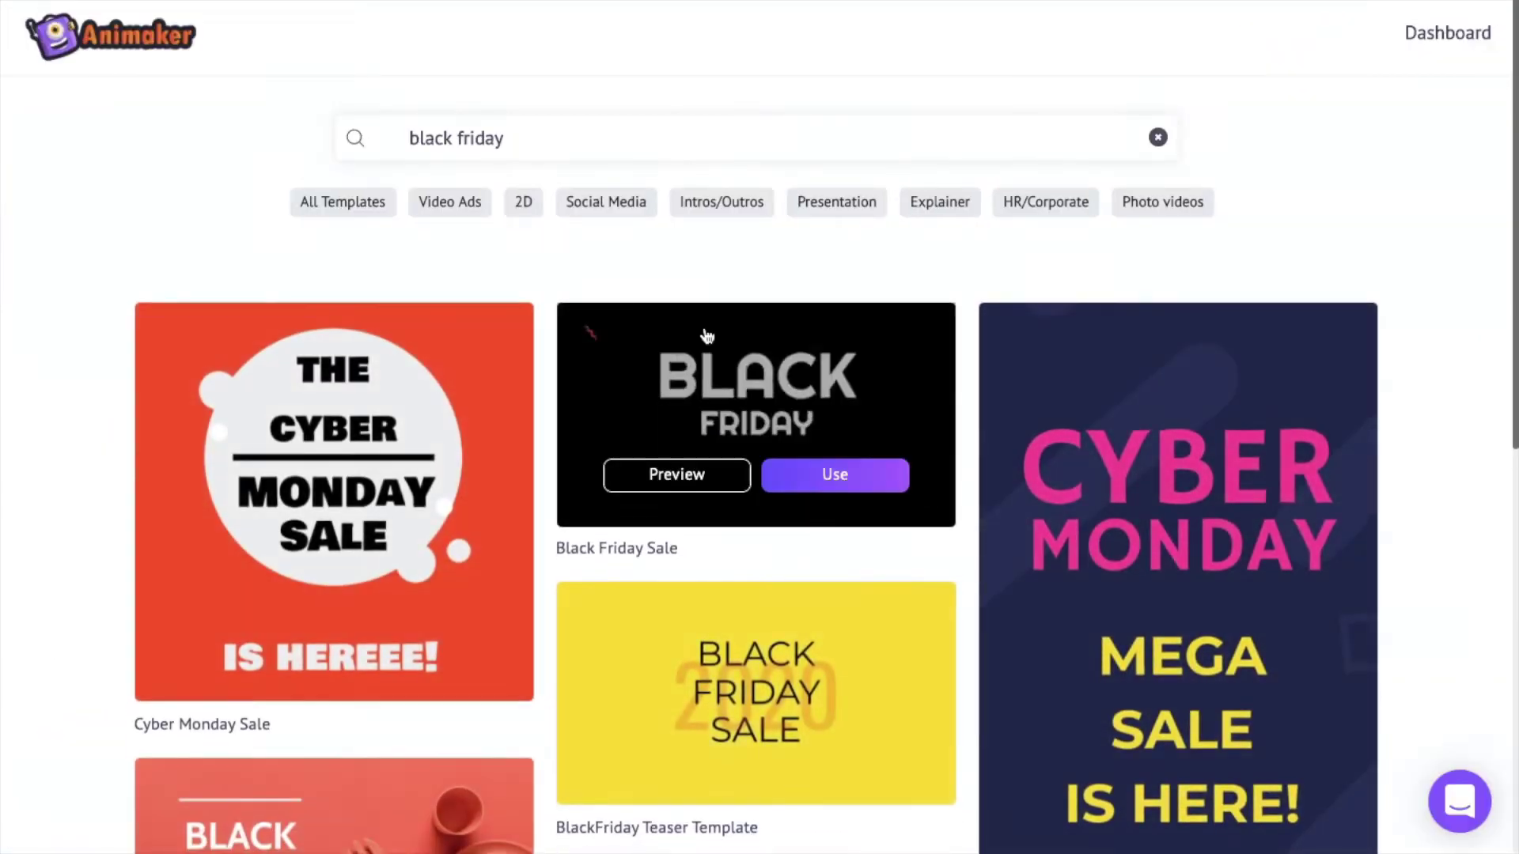
Look through the found templates and preview the BlackFriday Teaser Template, pausing it at 0:12
scroll(945, 315, down, 8)
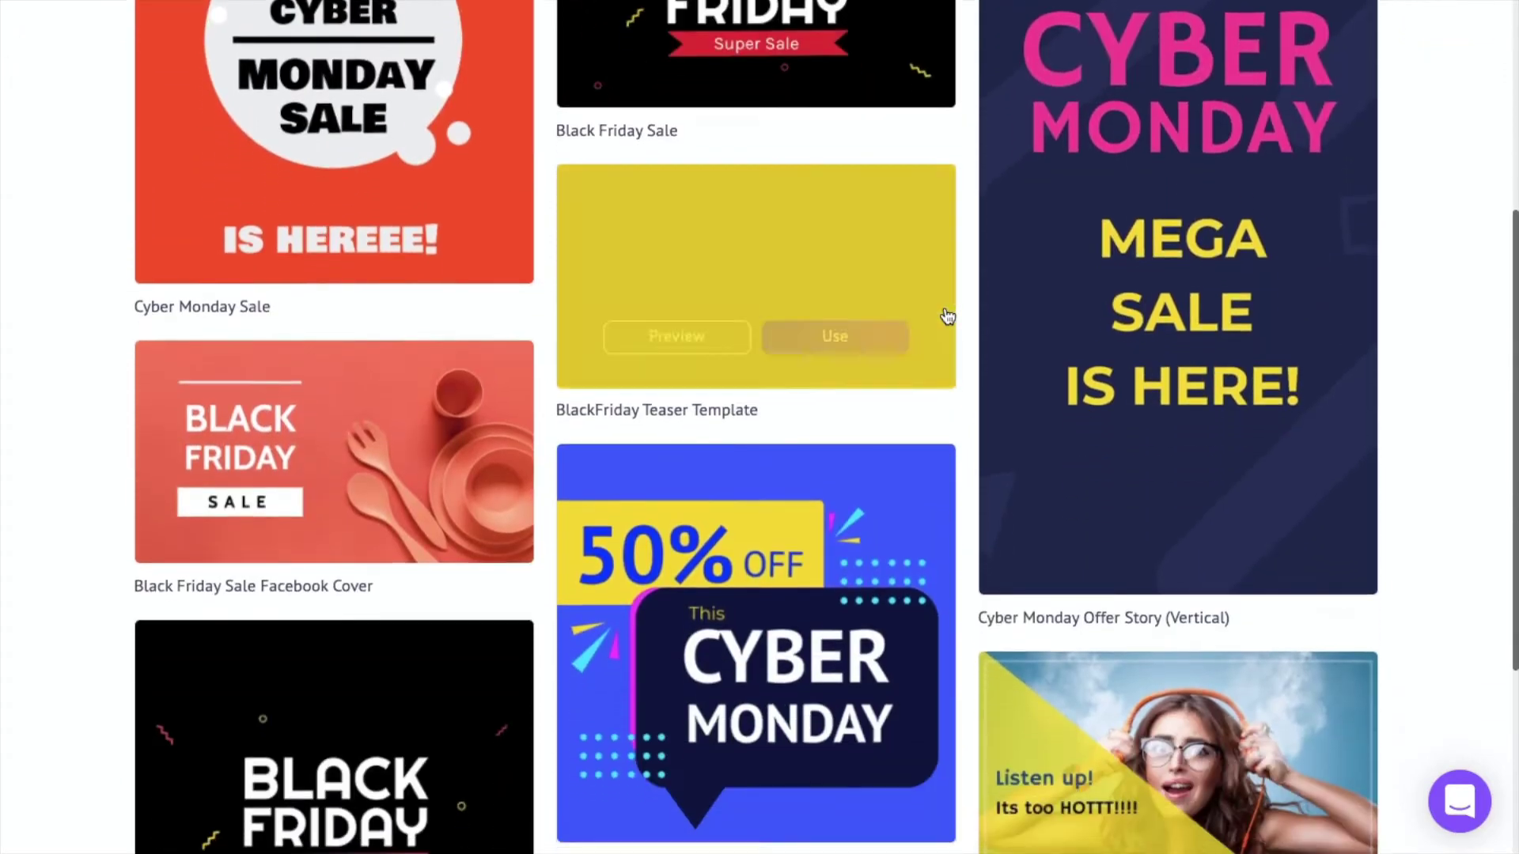
scroll(946, 315, down, 2)
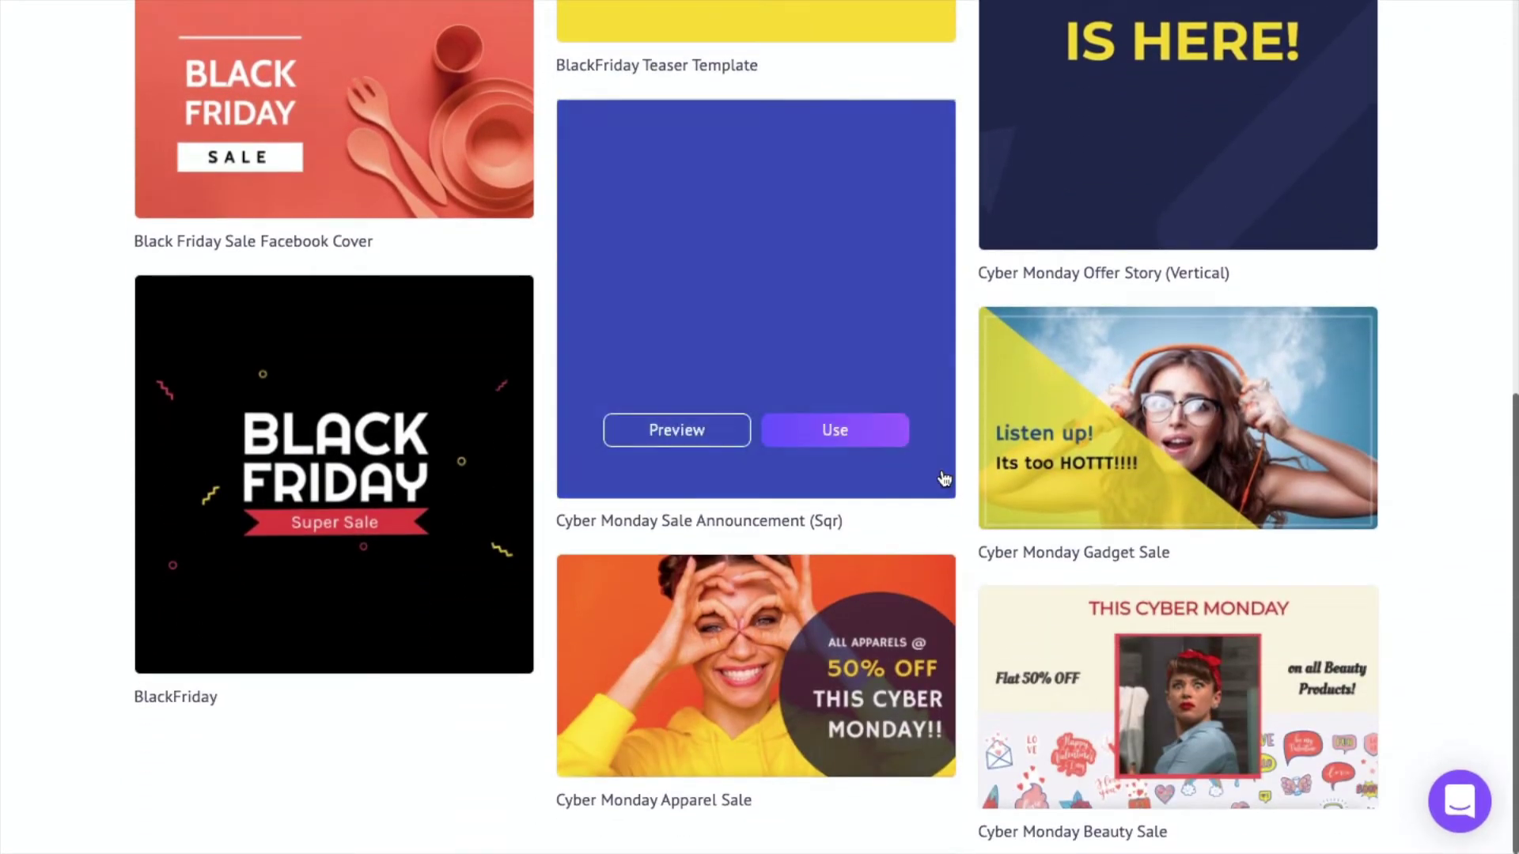
scroll(959, 465, up, 9)
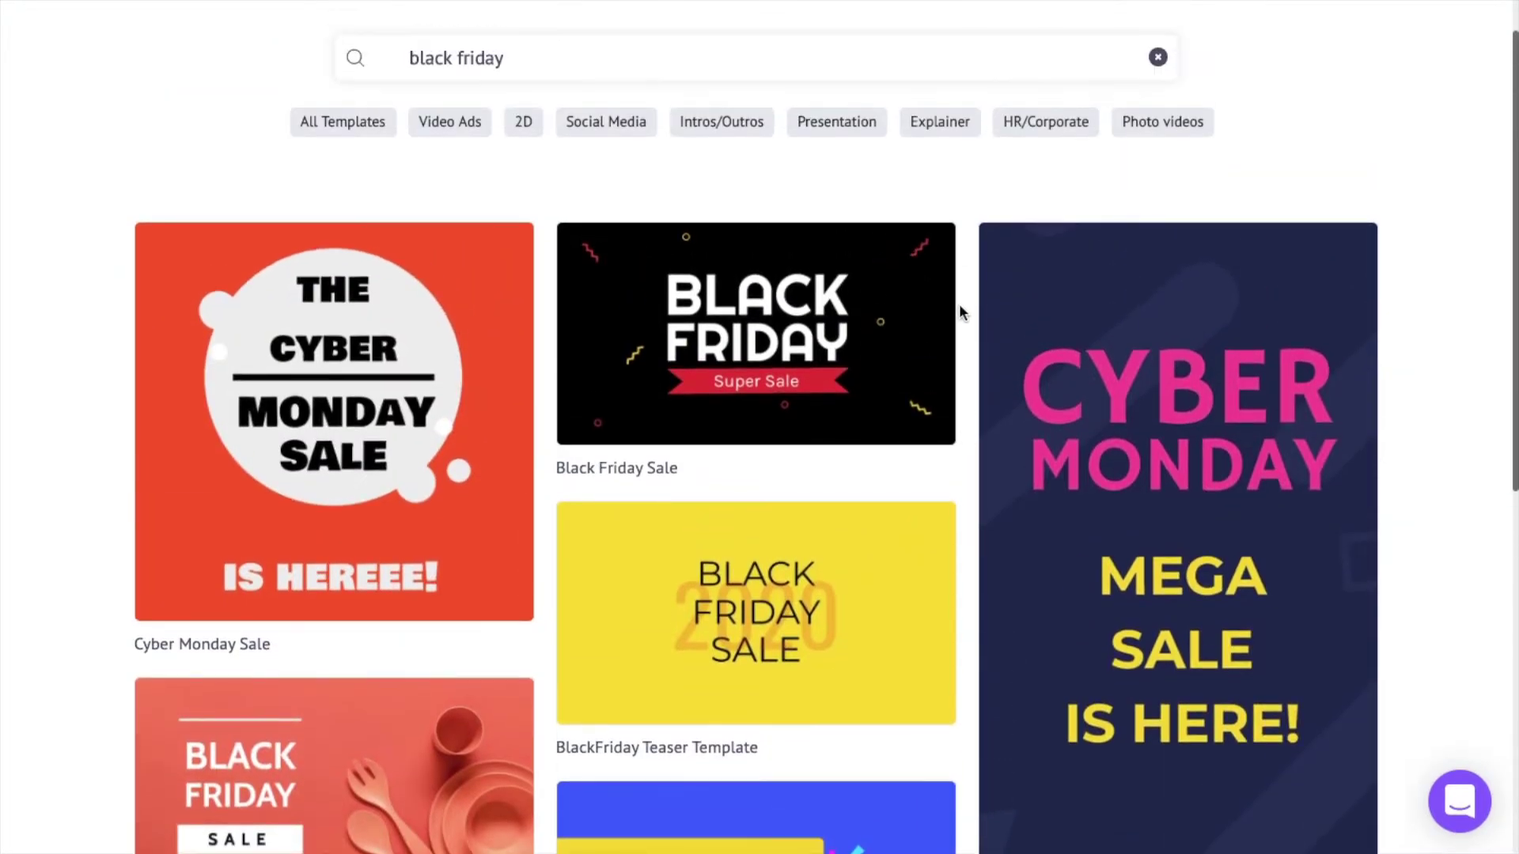
scroll(959, 304, down, 2)
mouse_move(760, 447)
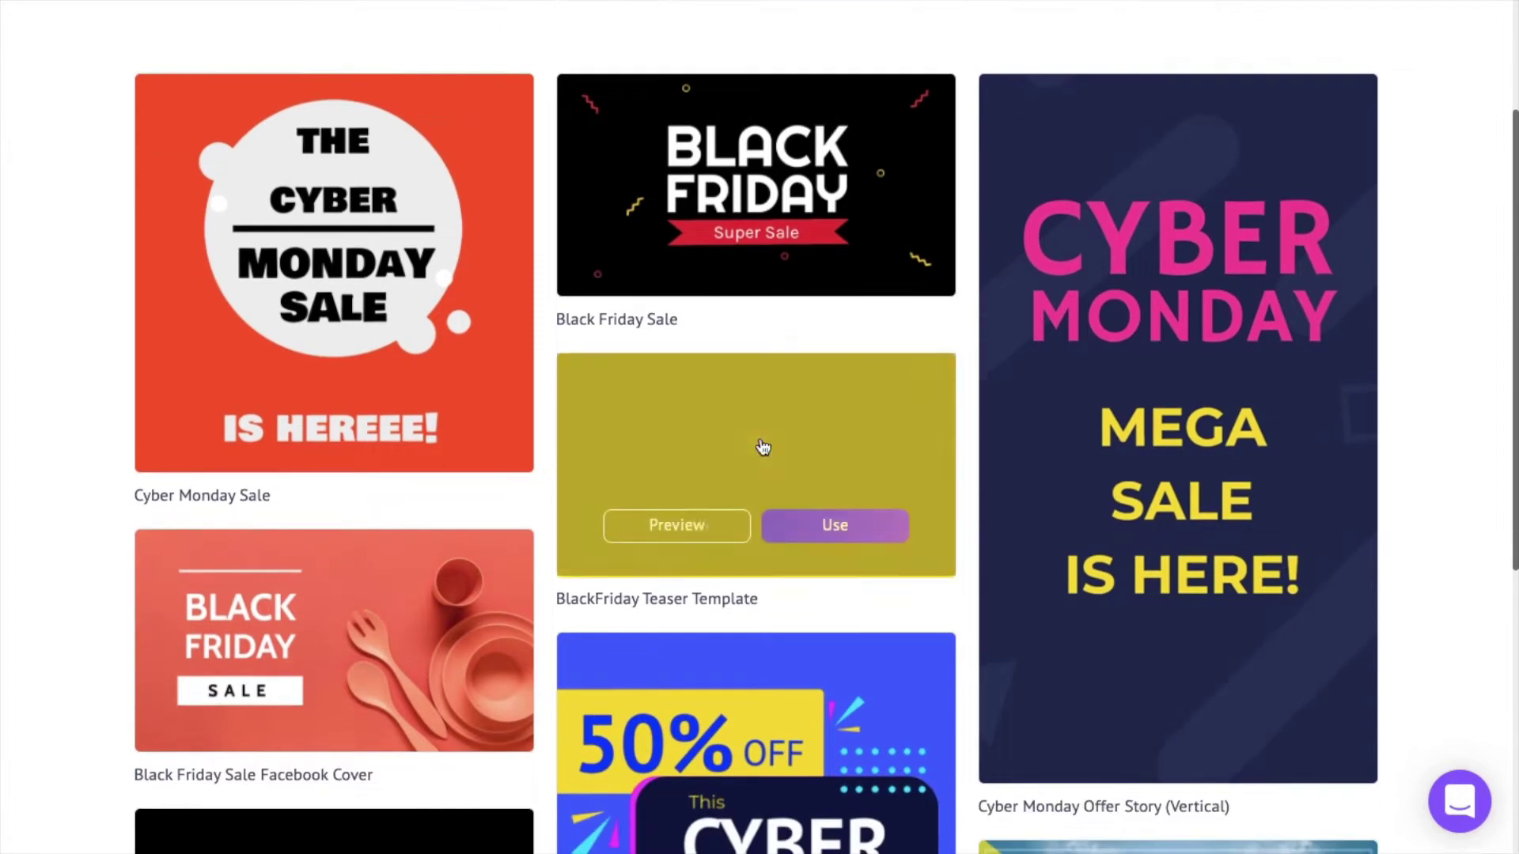
click(685, 536)
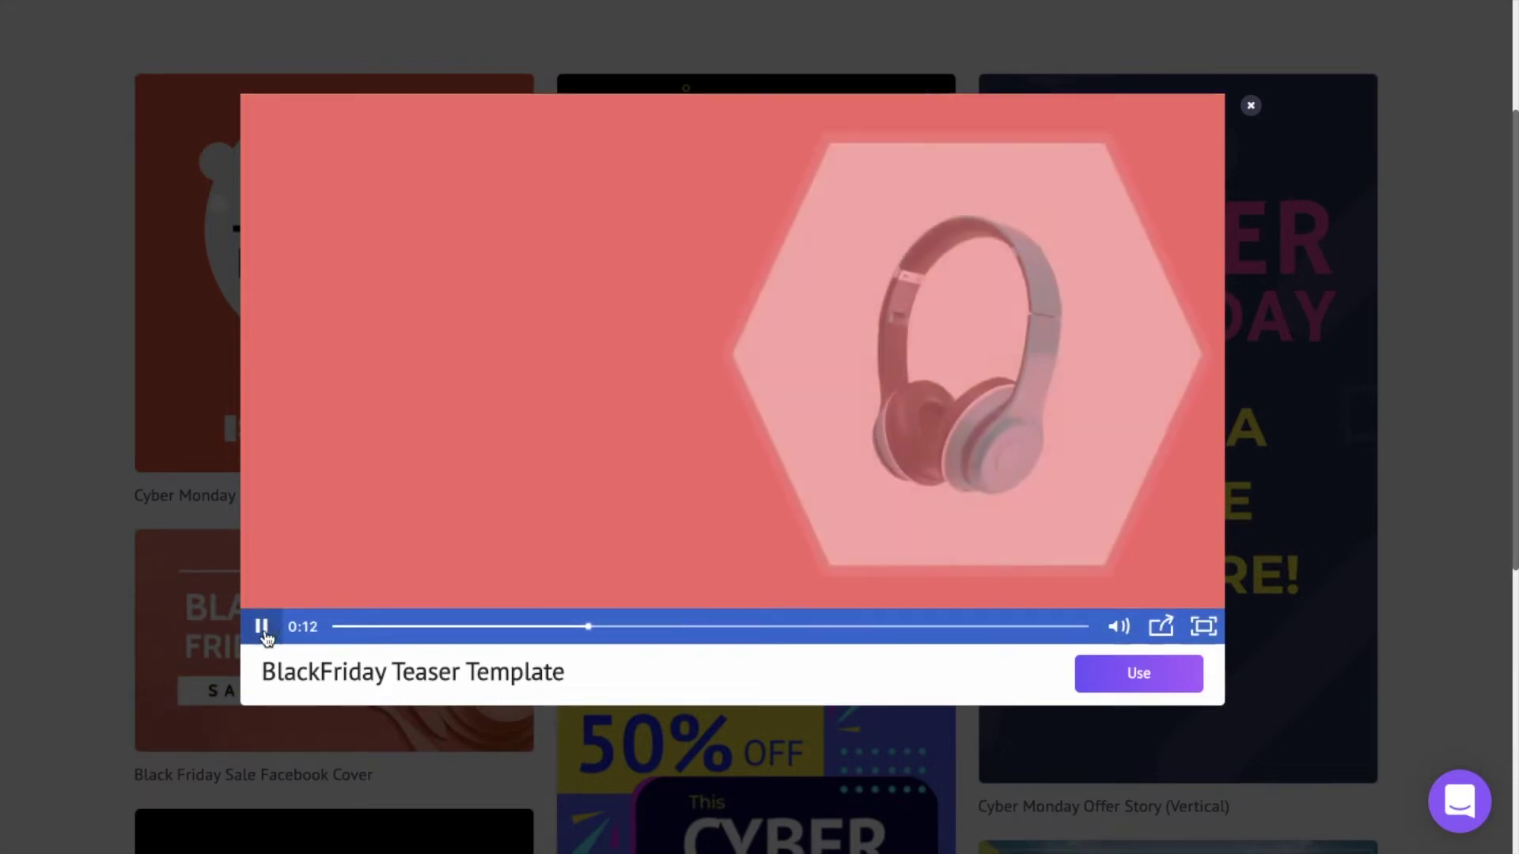
click(262, 627)
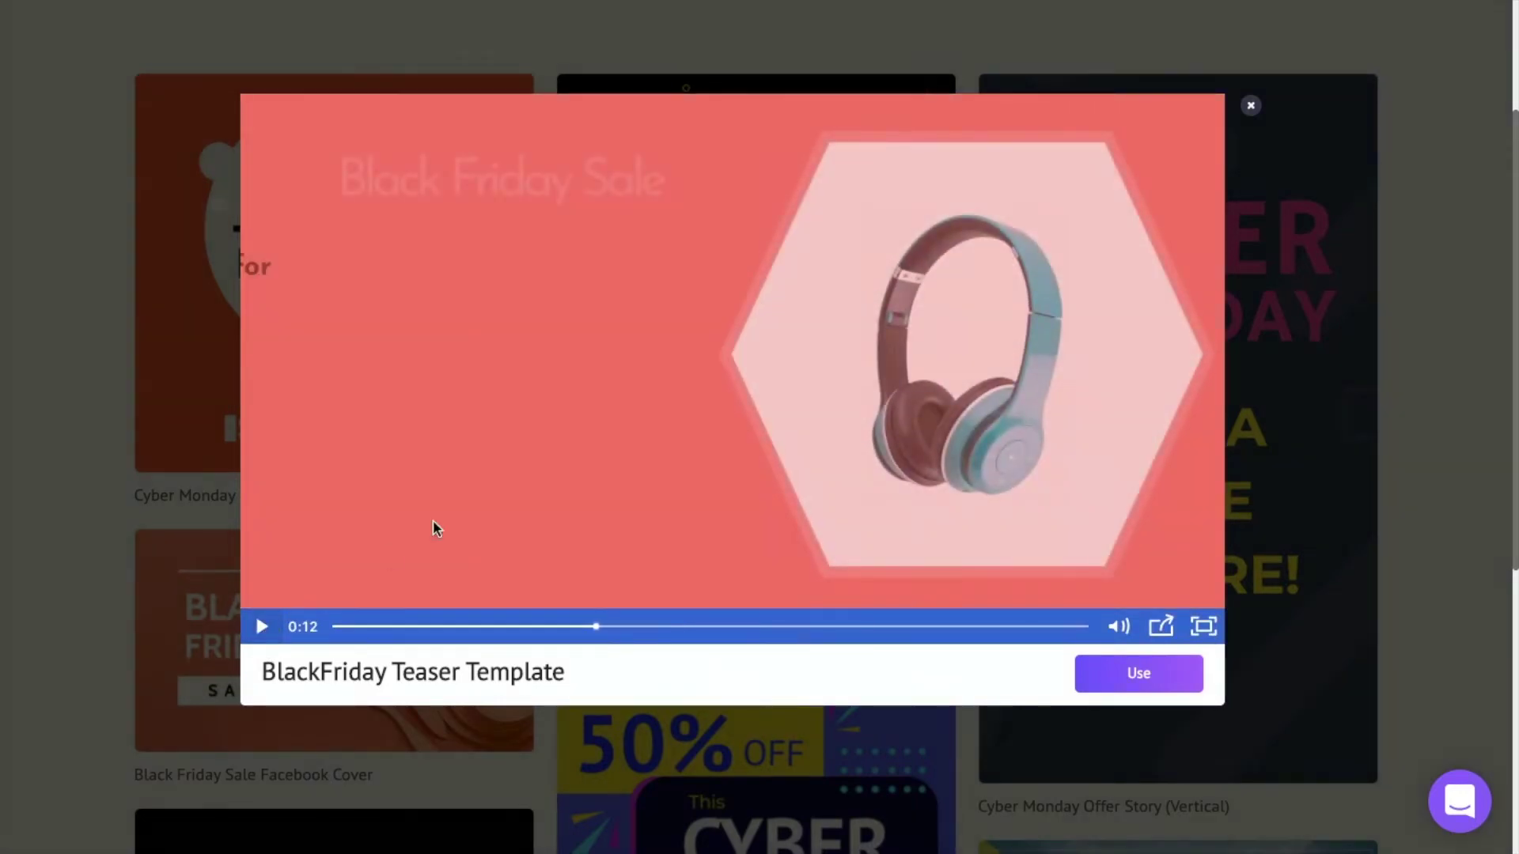
Create a project from the BlackFriday Teaser Template and open Scene 2 for editing
click(1137, 674)
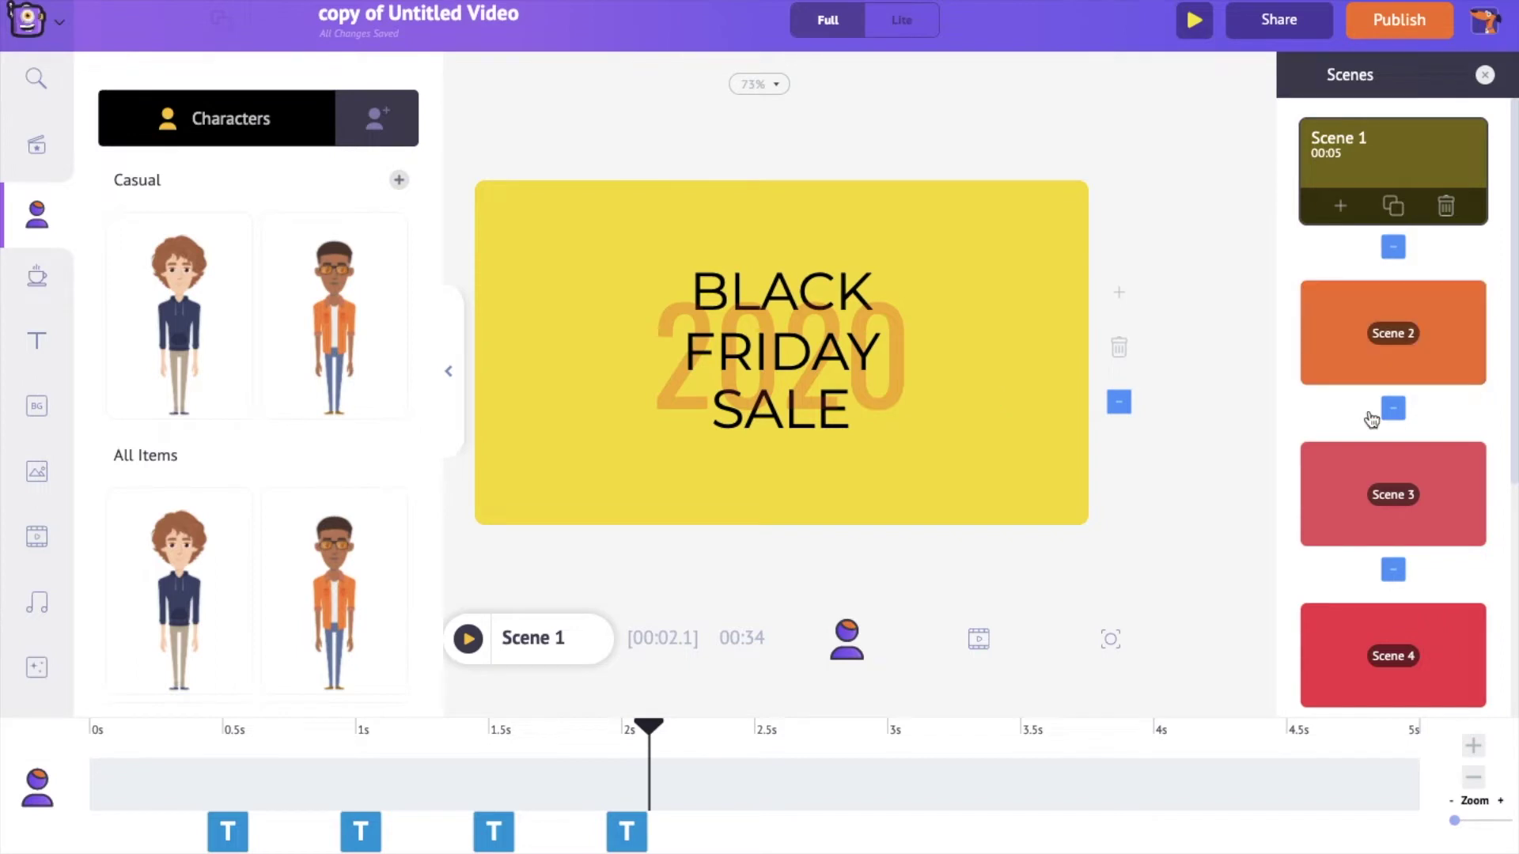
scroll(1372, 419, down, 5)
scroll(1372, 419, up, 5)
click(1403, 331)
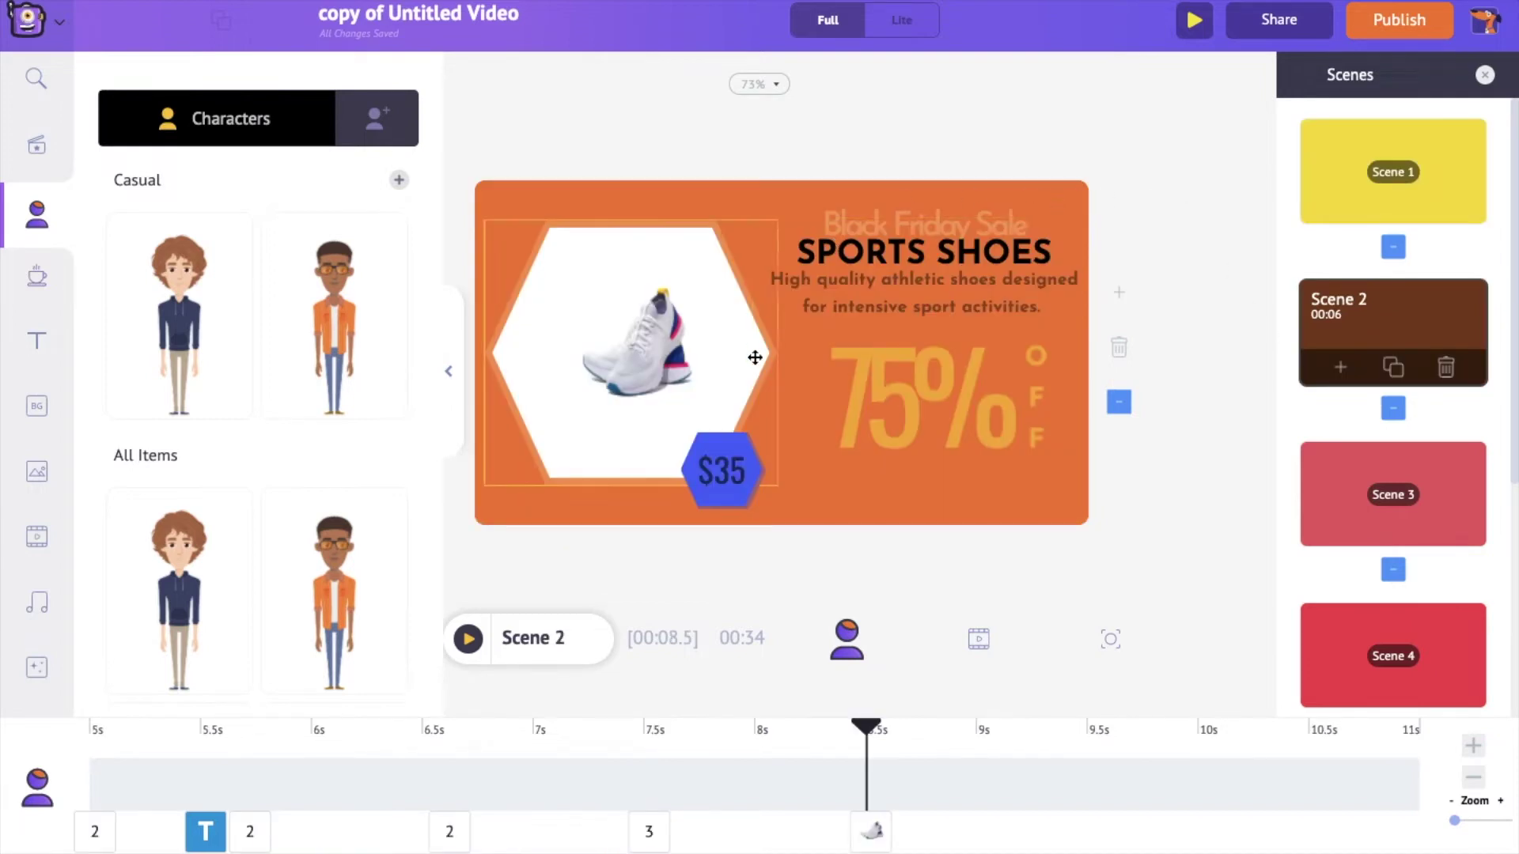
Change the product headline in Scene 2 from sports shoes to "CASUAL SHOES"
click(910, 253)
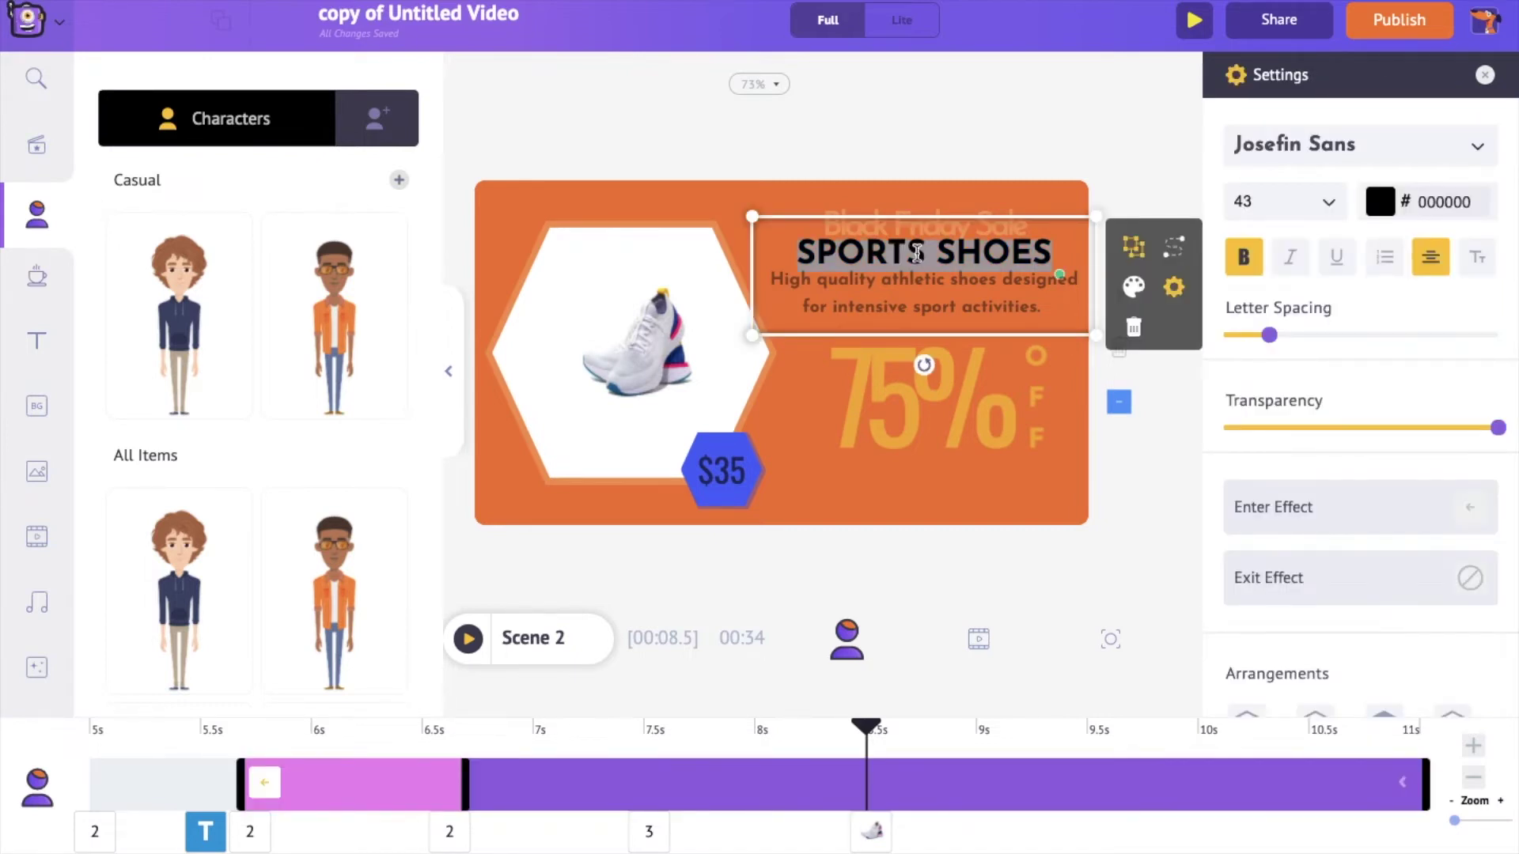
double_click(807, 250)
text(CASUAL)
click(949, 132)
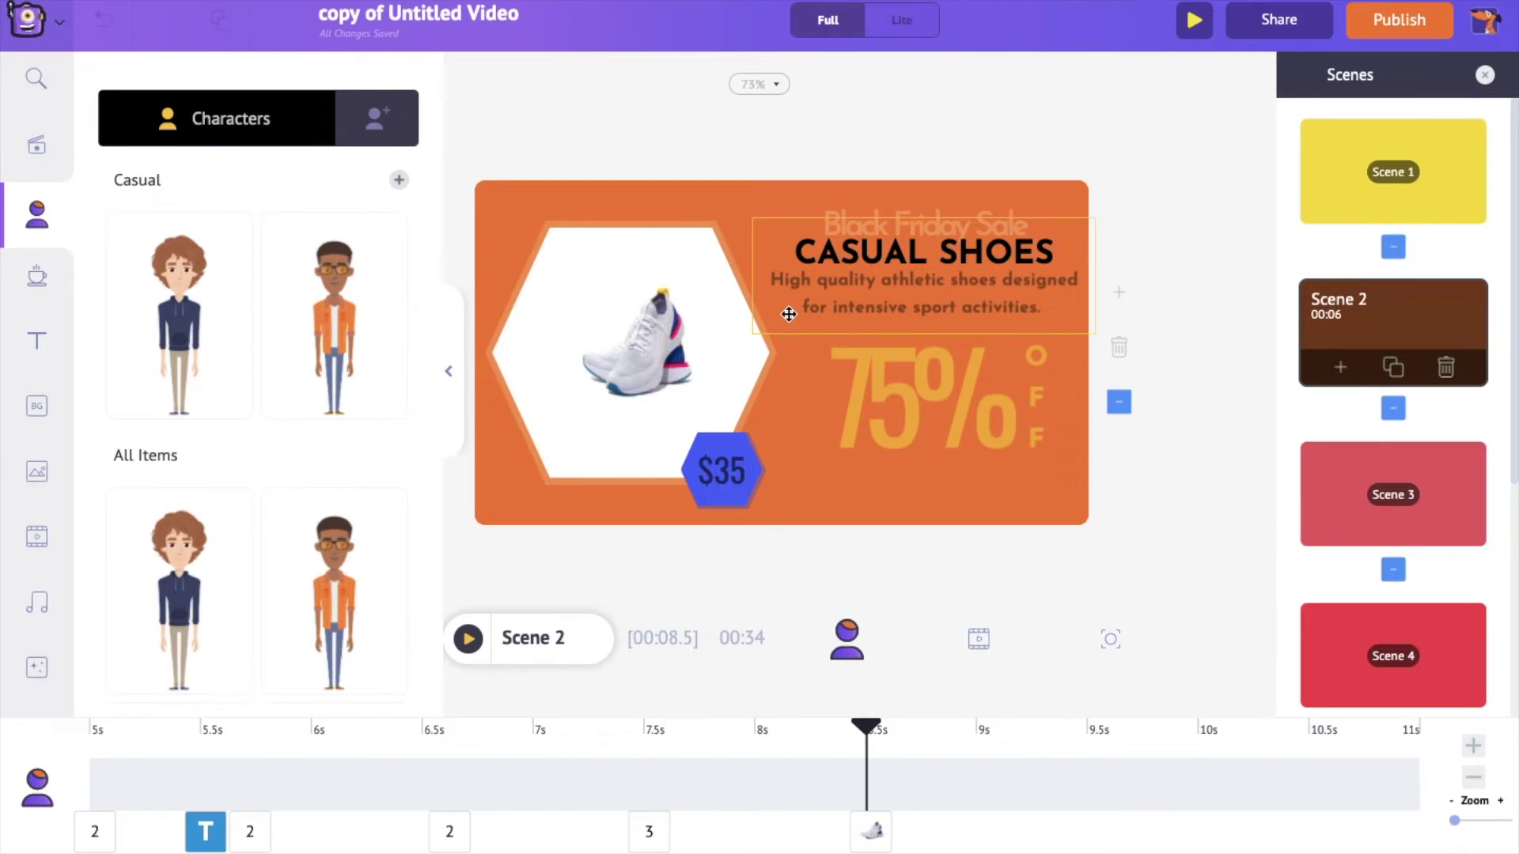
Replace the product description under the headline with "Good quality casual shoes for all walks of life!"
double_click(789, 314)
text(Good quality )
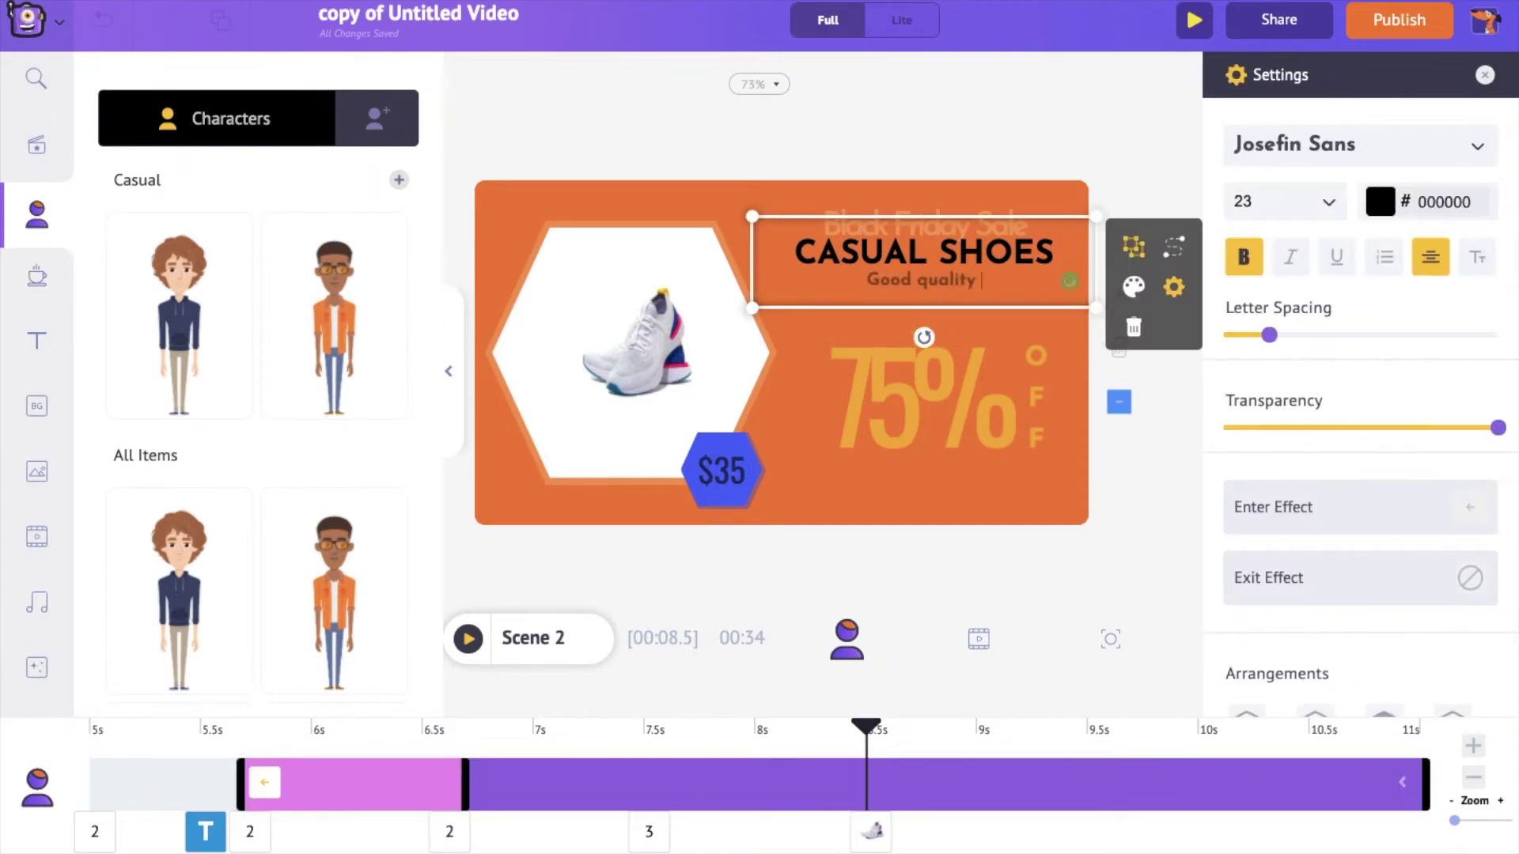
text(casual shoes for a)
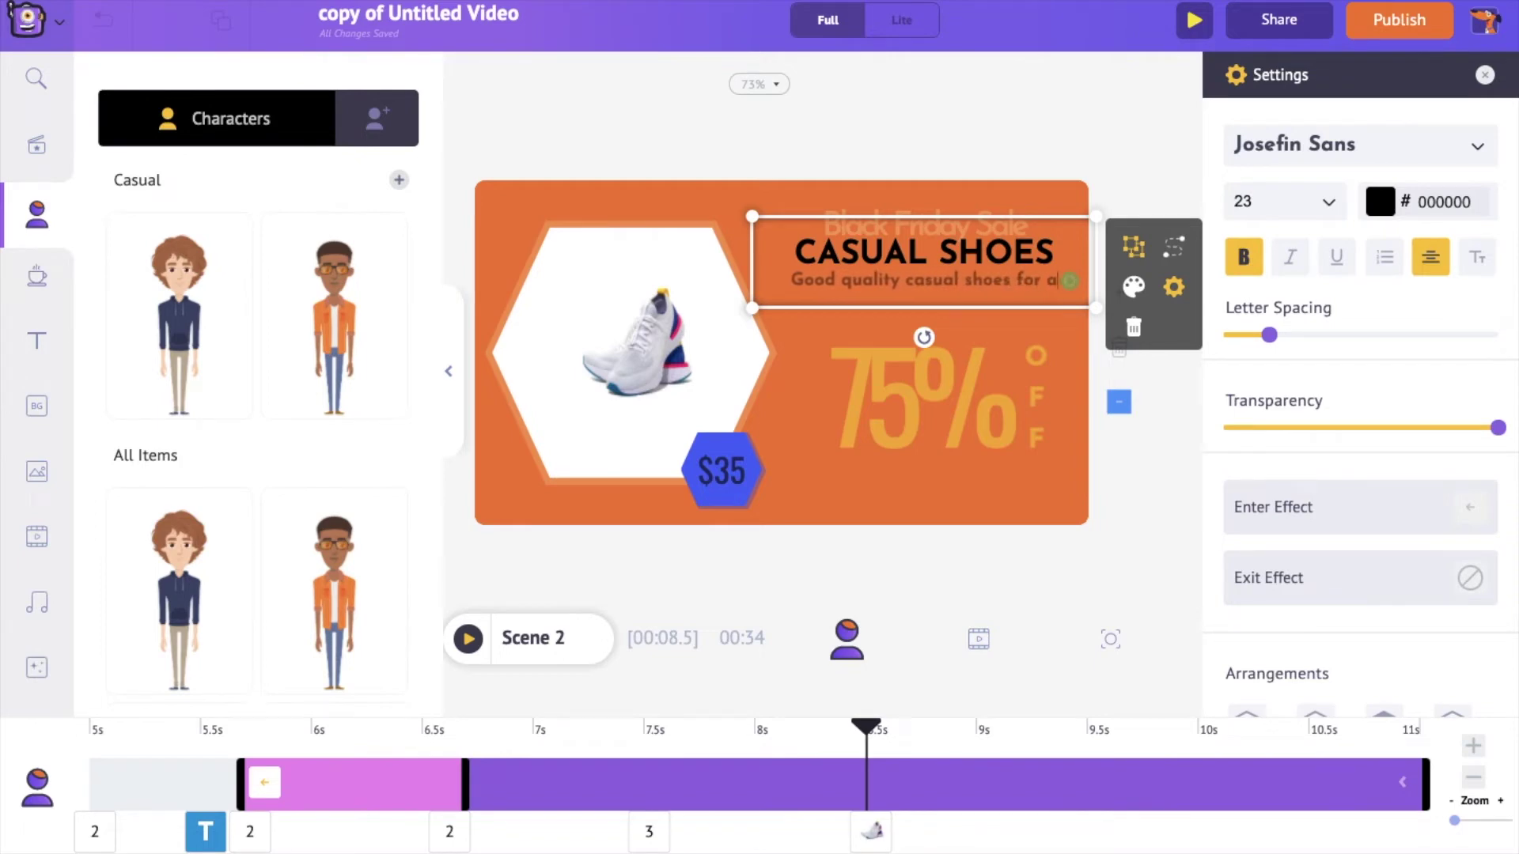
text(ll walks of life!)
click(912, 555)
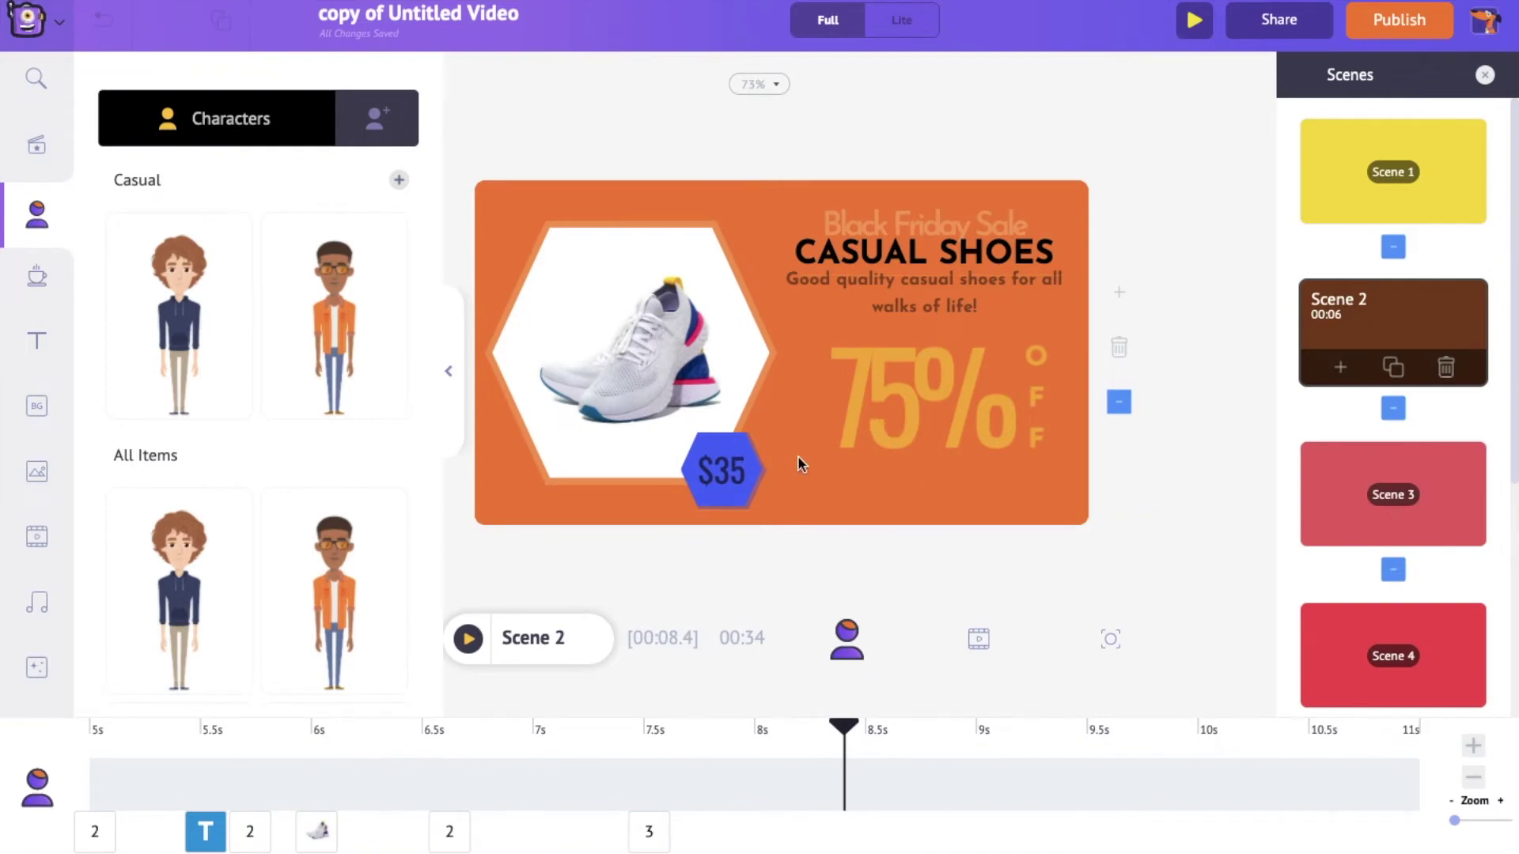
Set the discount in Scene 2 to 50% and the price in the blue hexagon to $25
double_click(882, 397)
text(50)
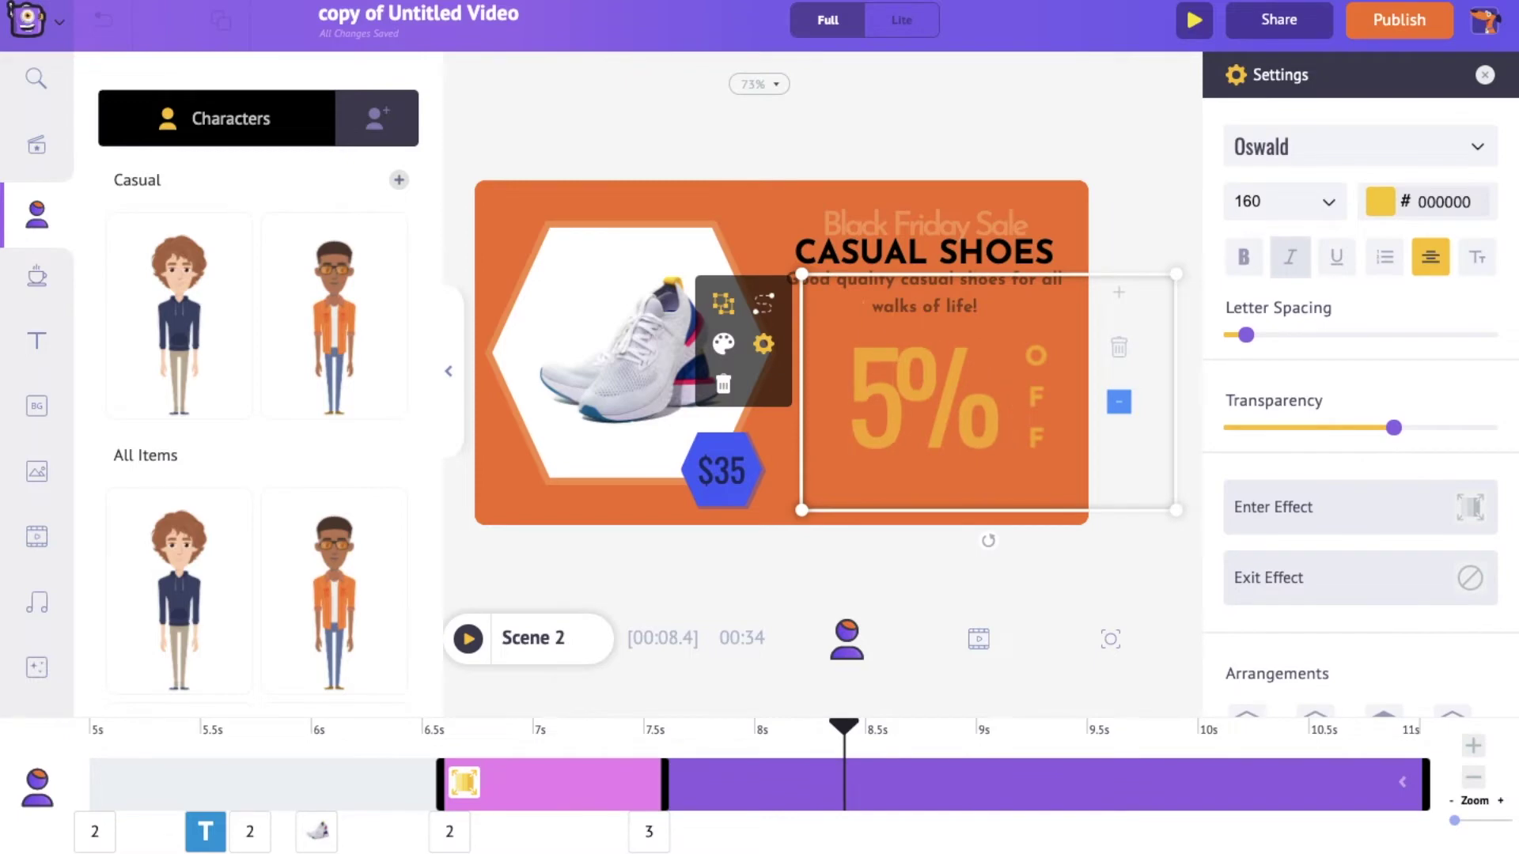
double_click(729, 462)
text(25)
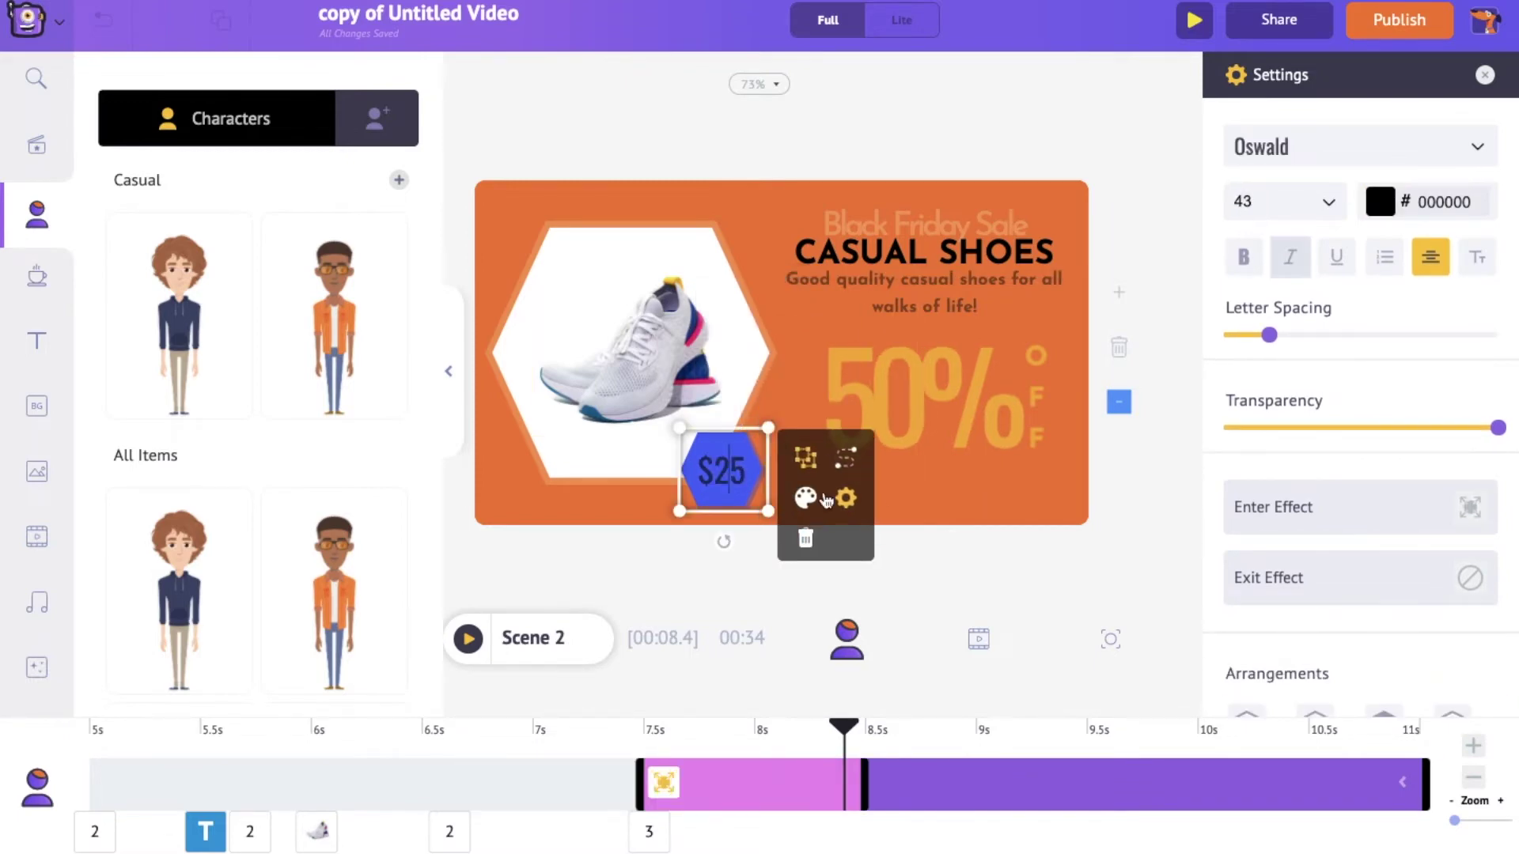
click(1384, 789)
click(645, 352)
click(909, 543)
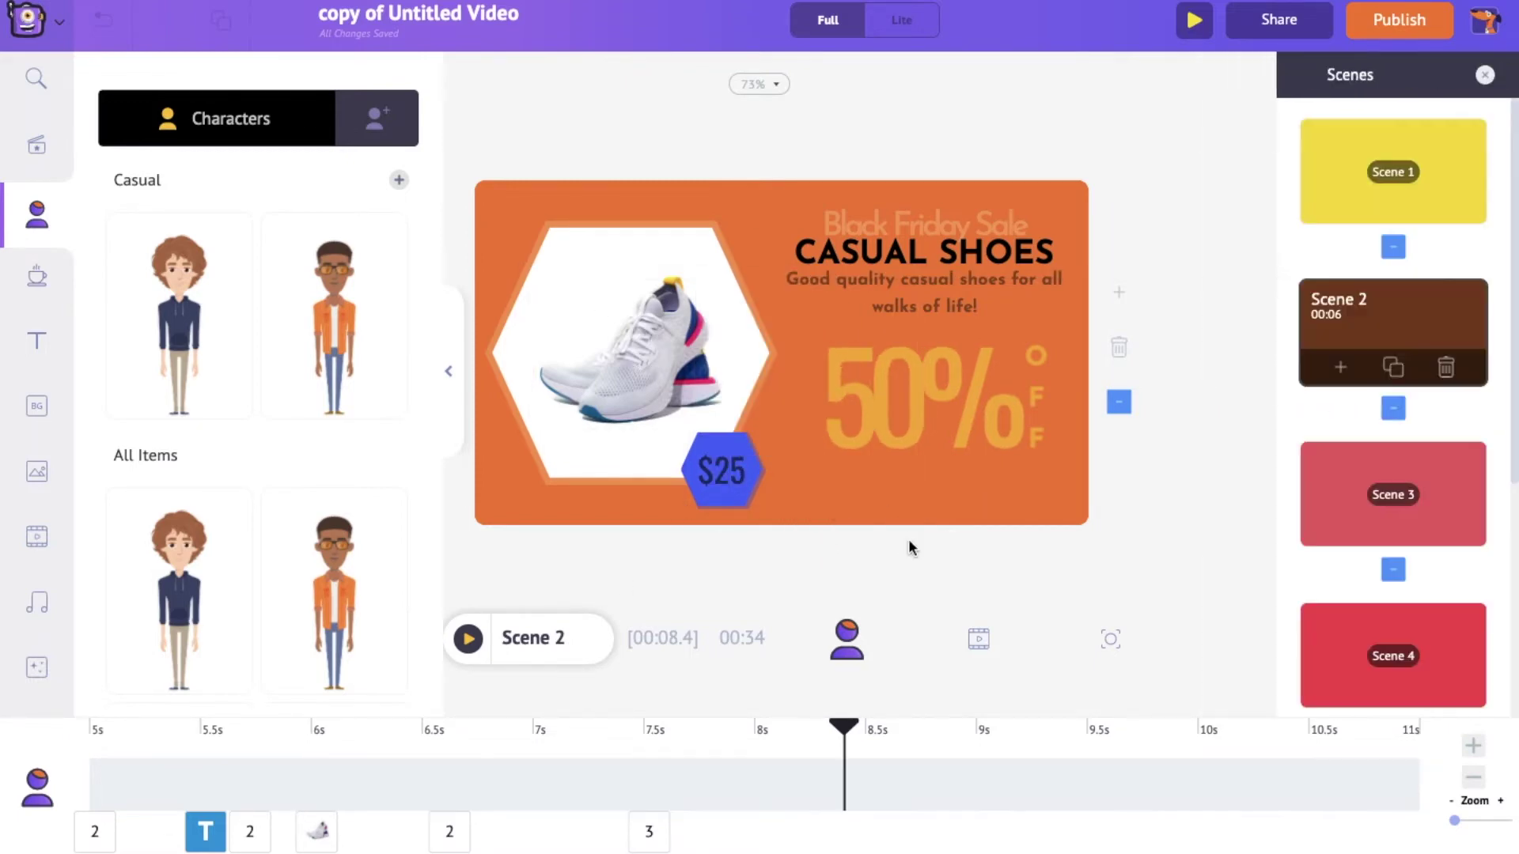
Upload the picture shoes.png from the computer to the project's uploaded files
click(644, 352)
click(625, 585)
scroll(32, 537, down, 2)
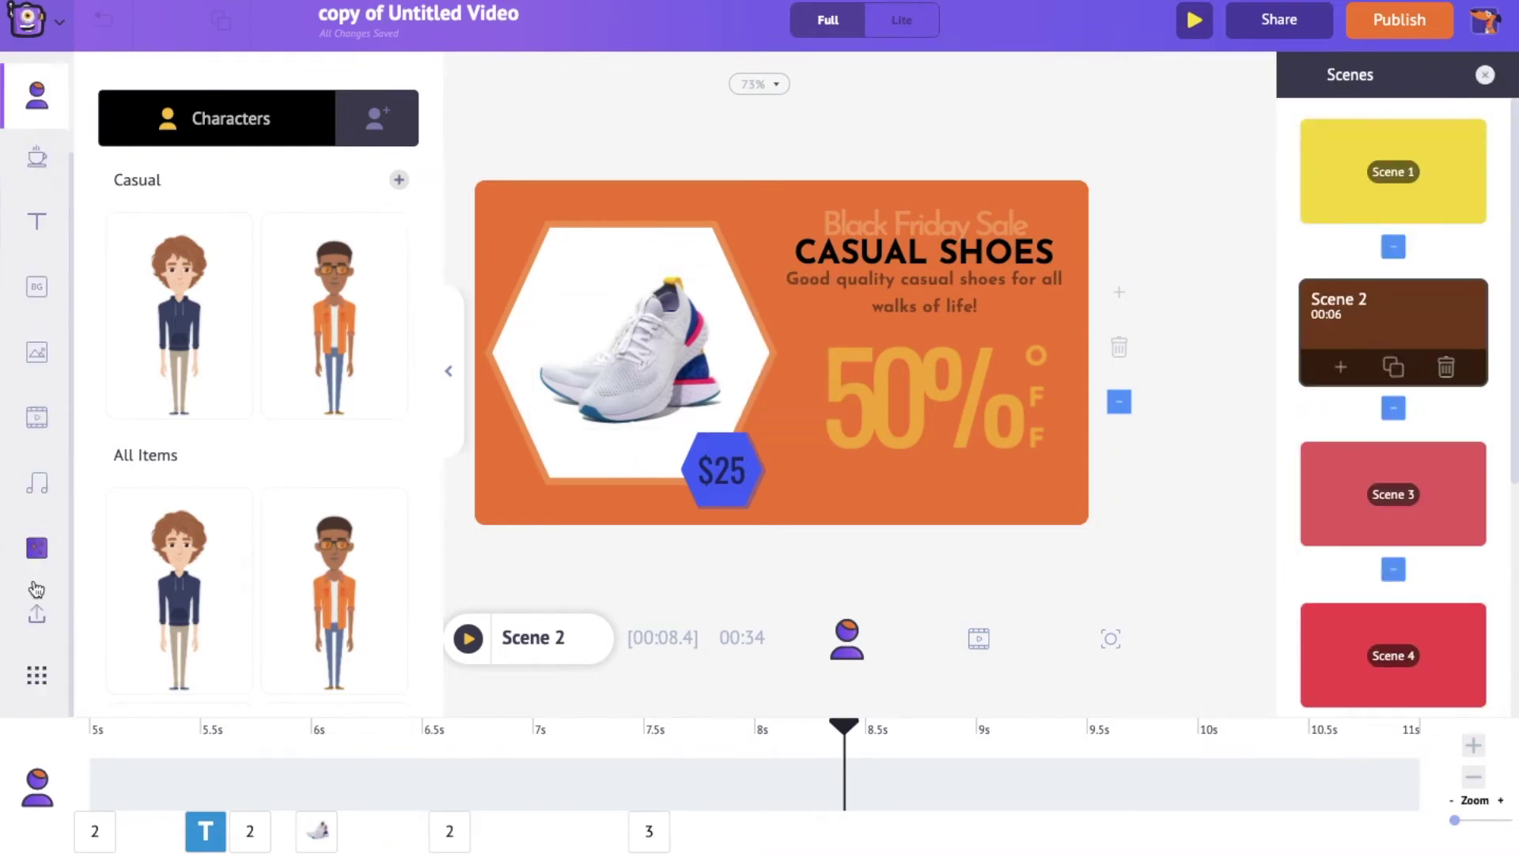
click(38, 618)
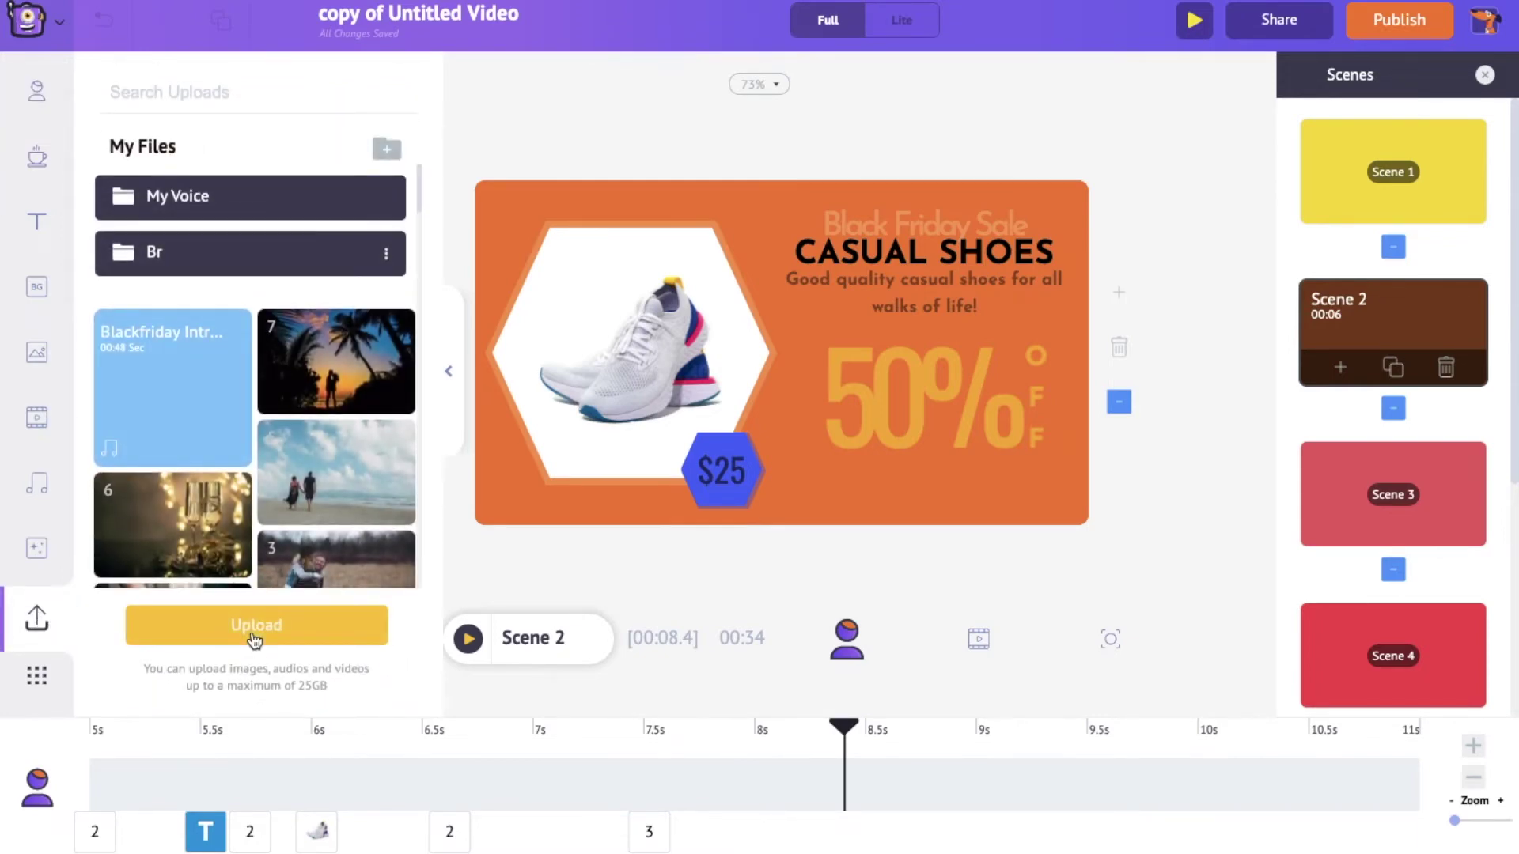
click(253, 633)
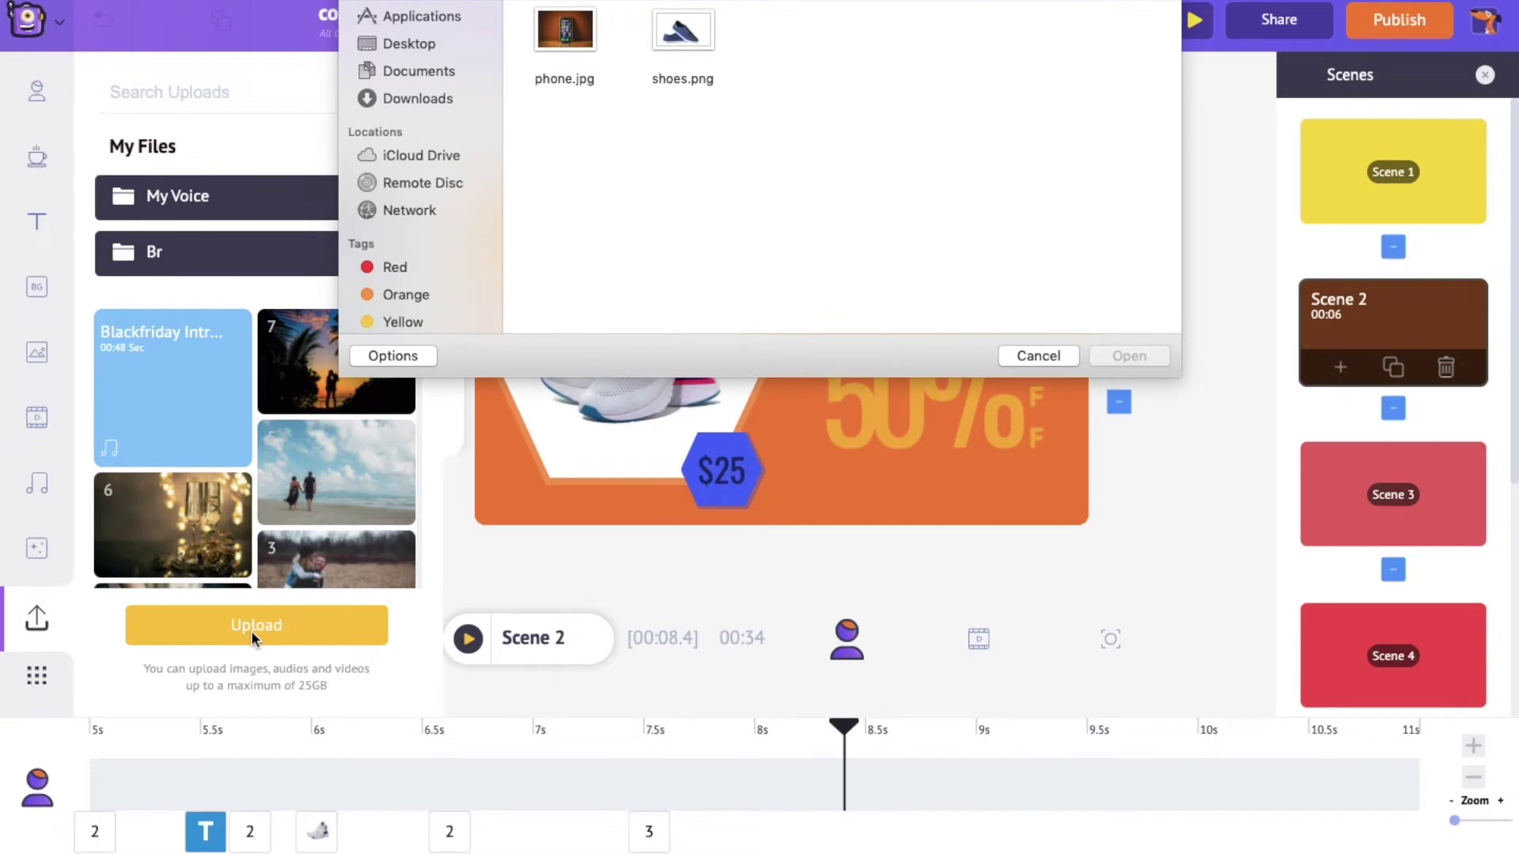
click(679, 30)
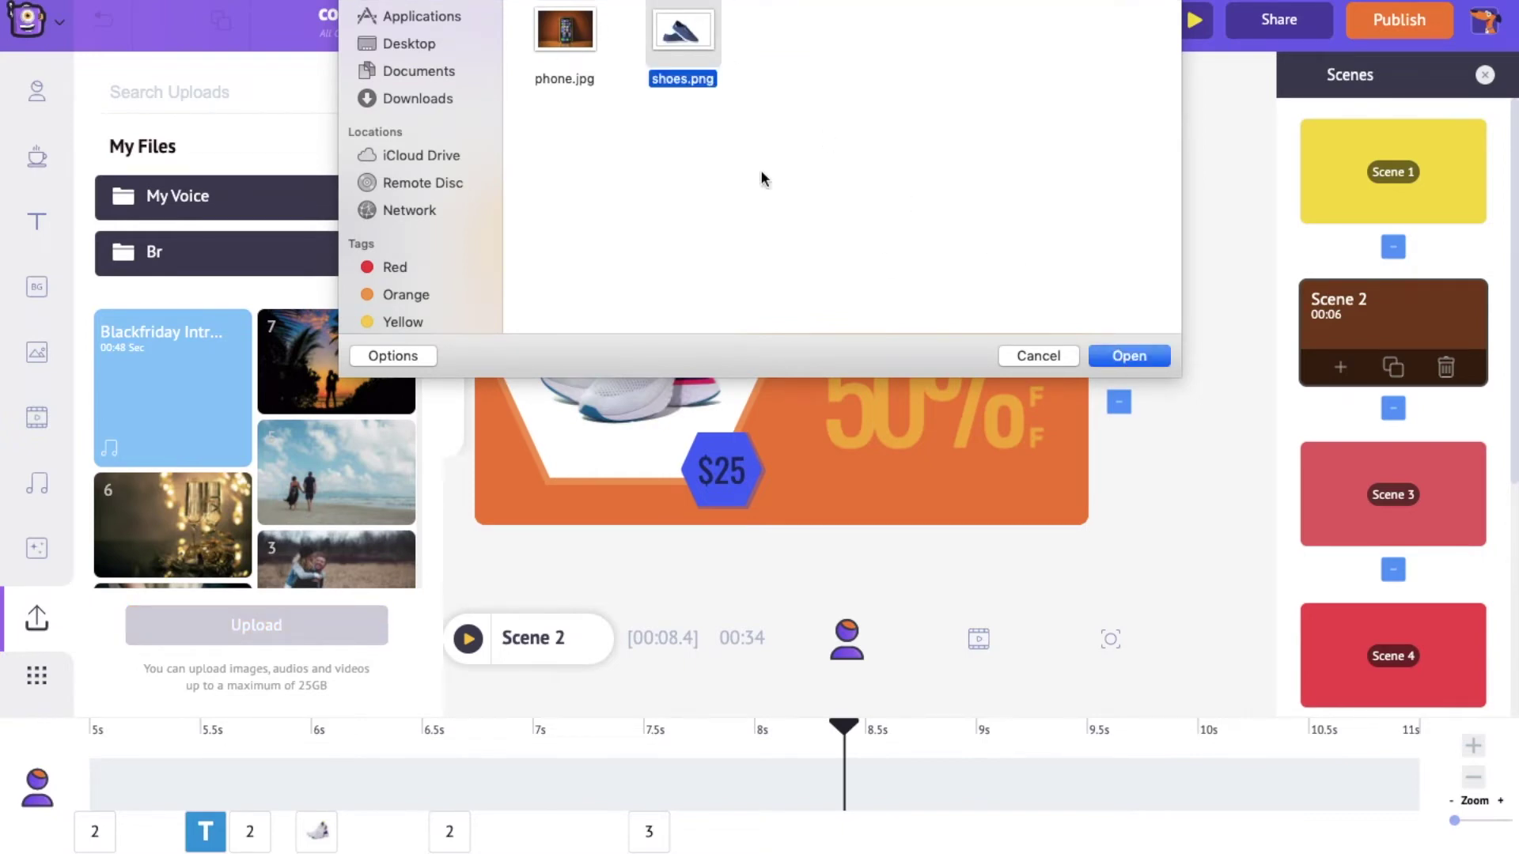
drag(696, 43, 232, 286)
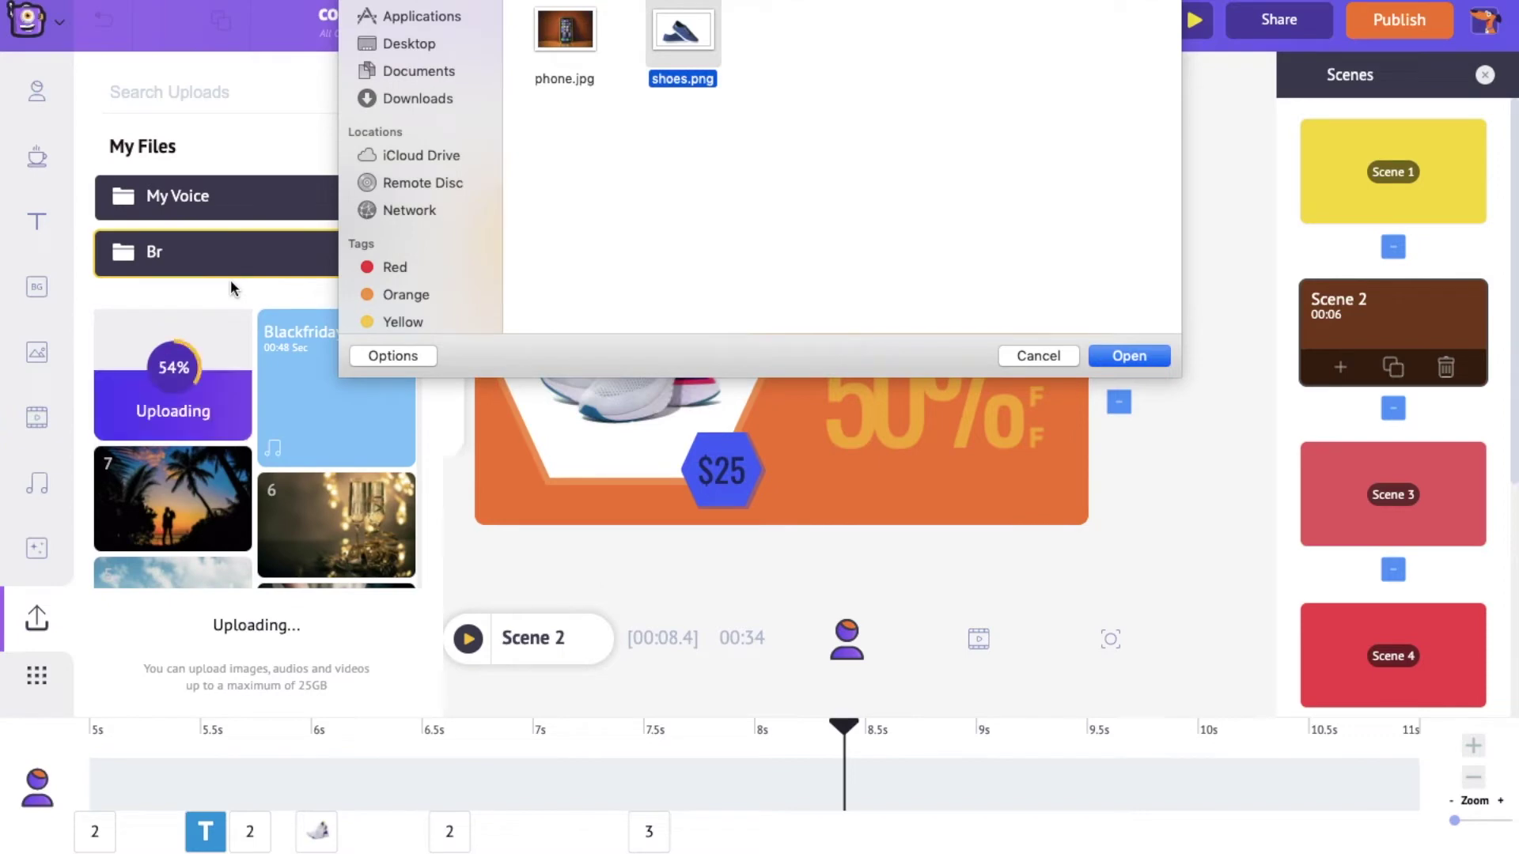
click(230, 278)
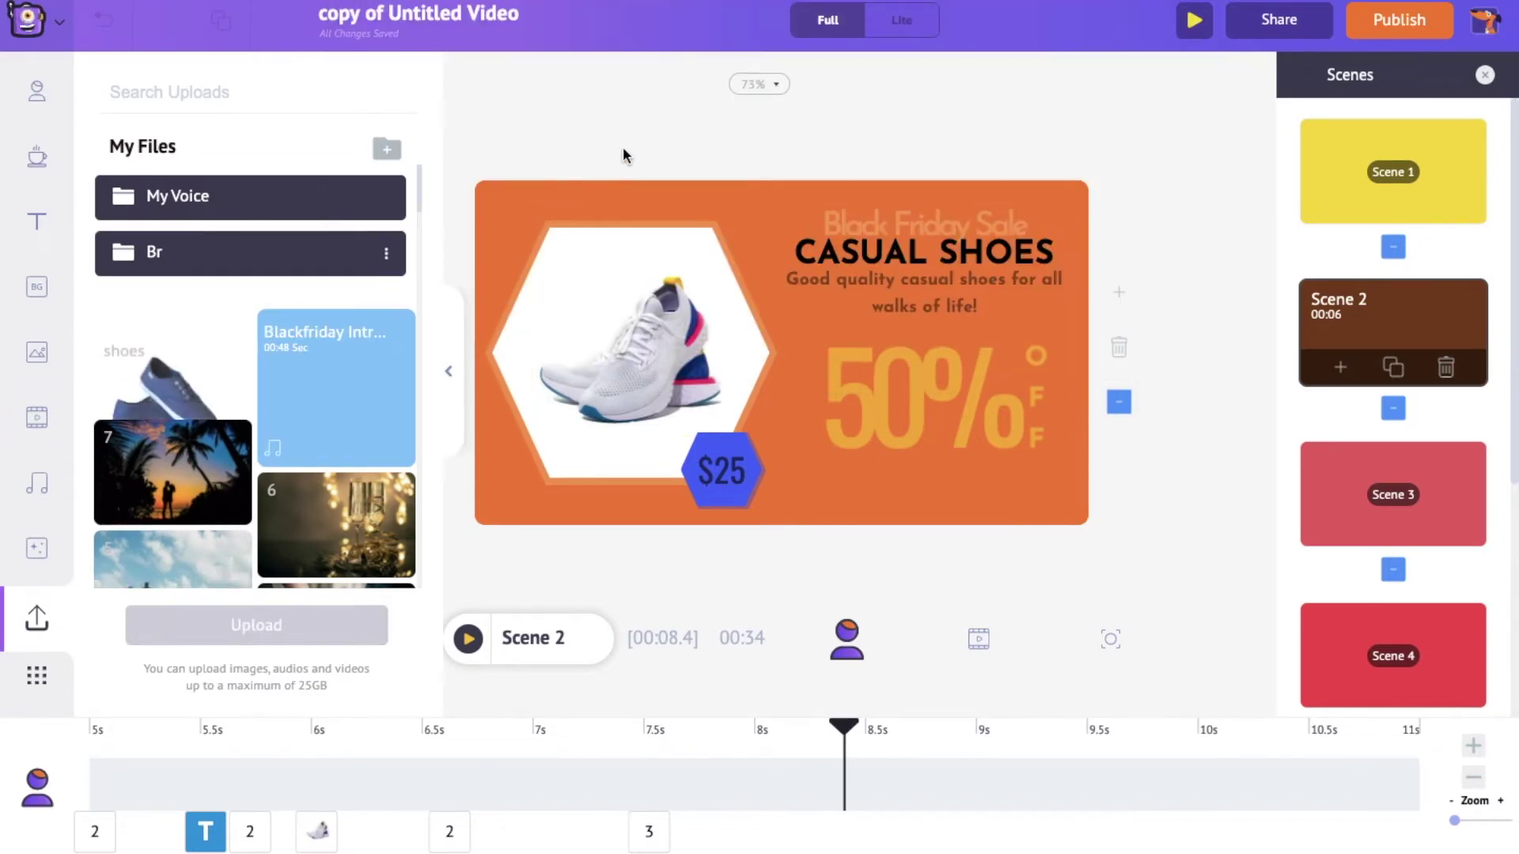
Swap the sneaker picture in Scene 2 for the uploaded shoes image, apply the replacement and preview the scene
click(647, 324)
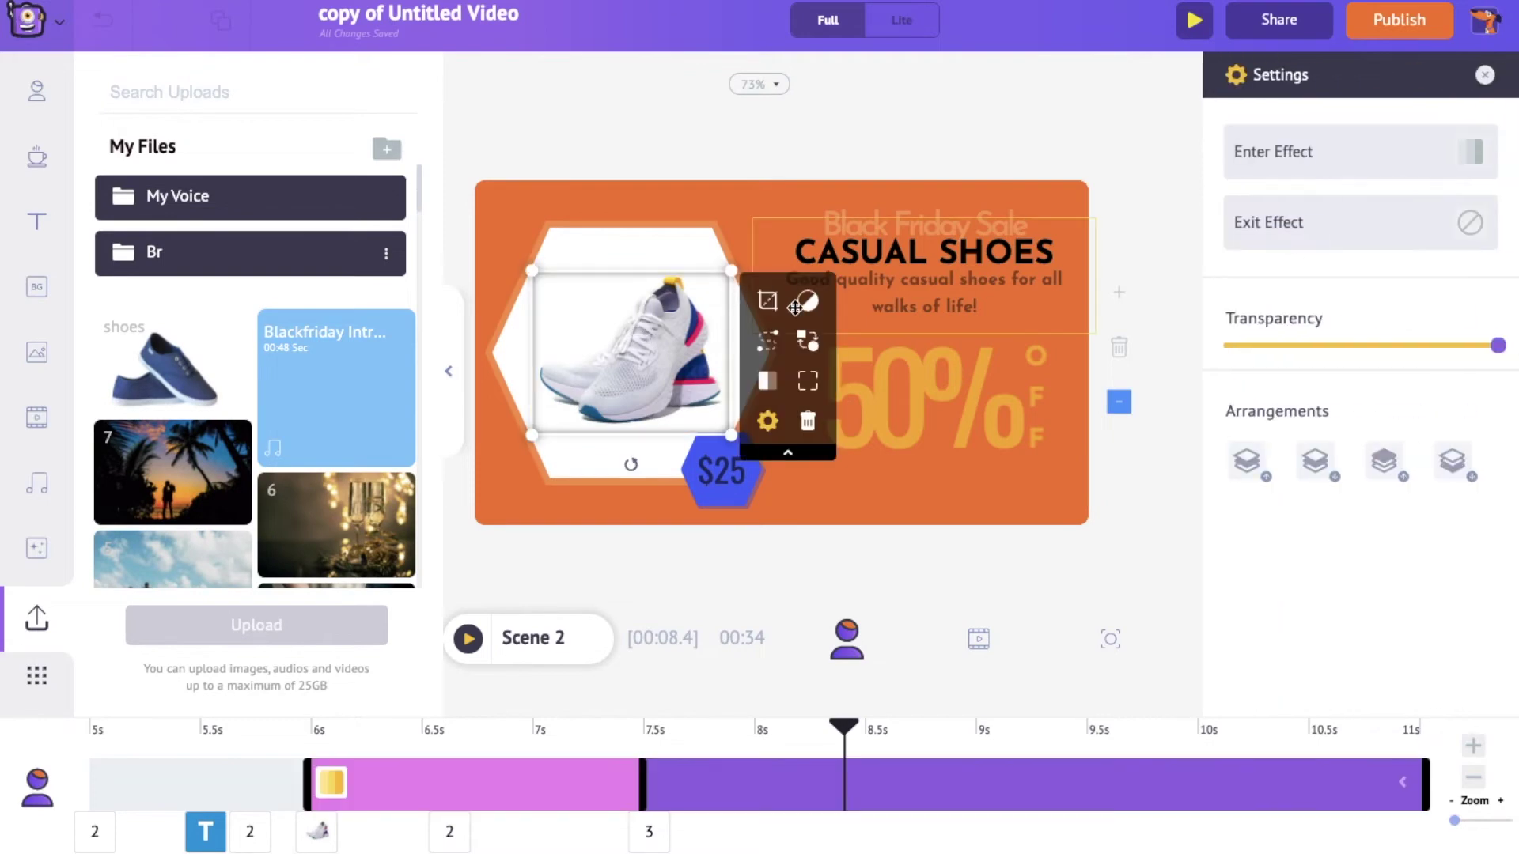
click(810, 345)
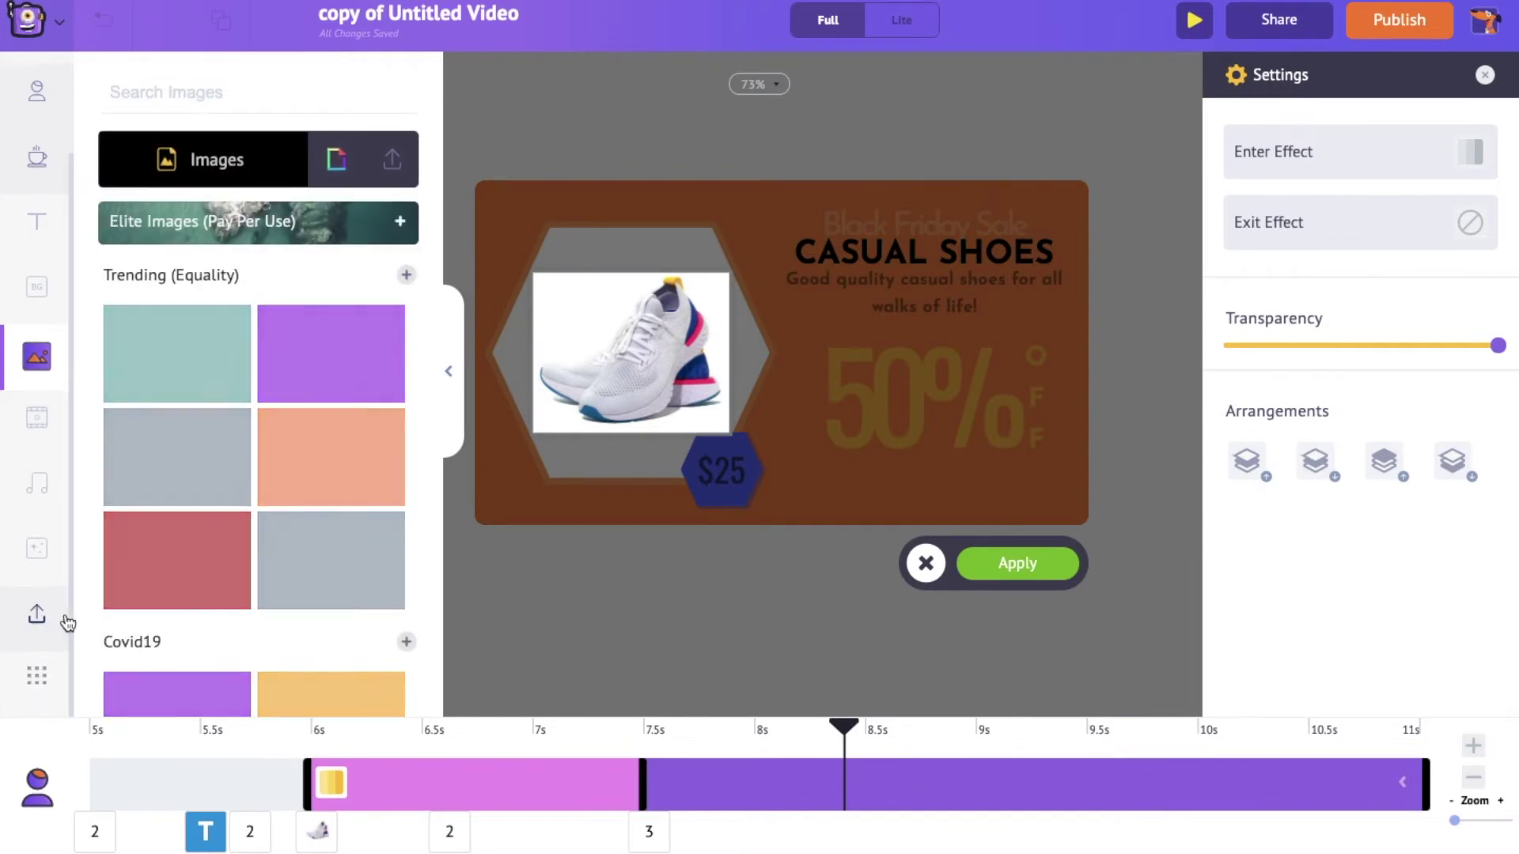
click(37, 616)
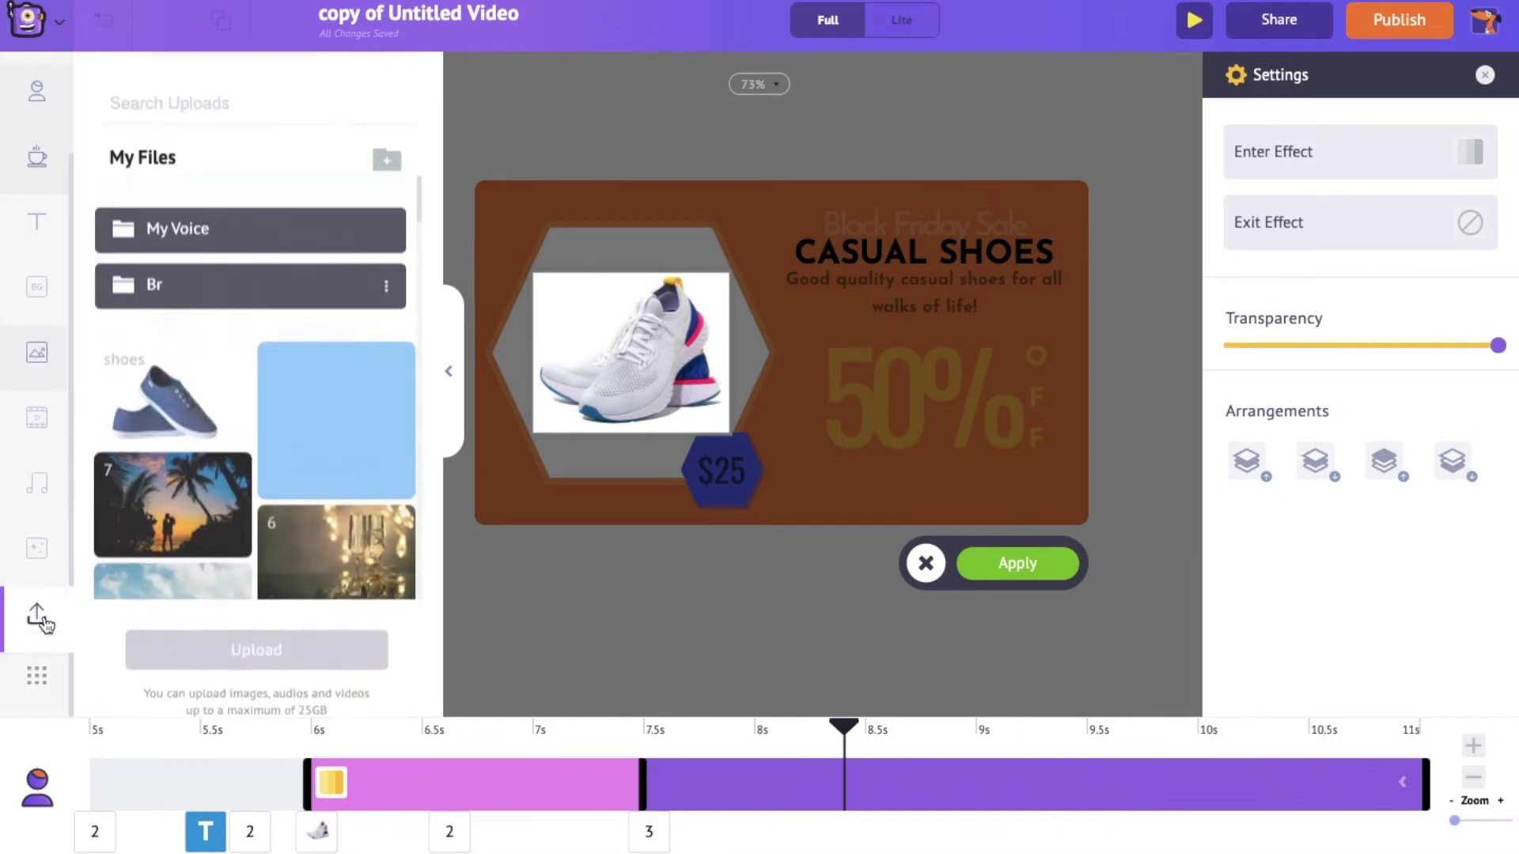
click(194, 364)
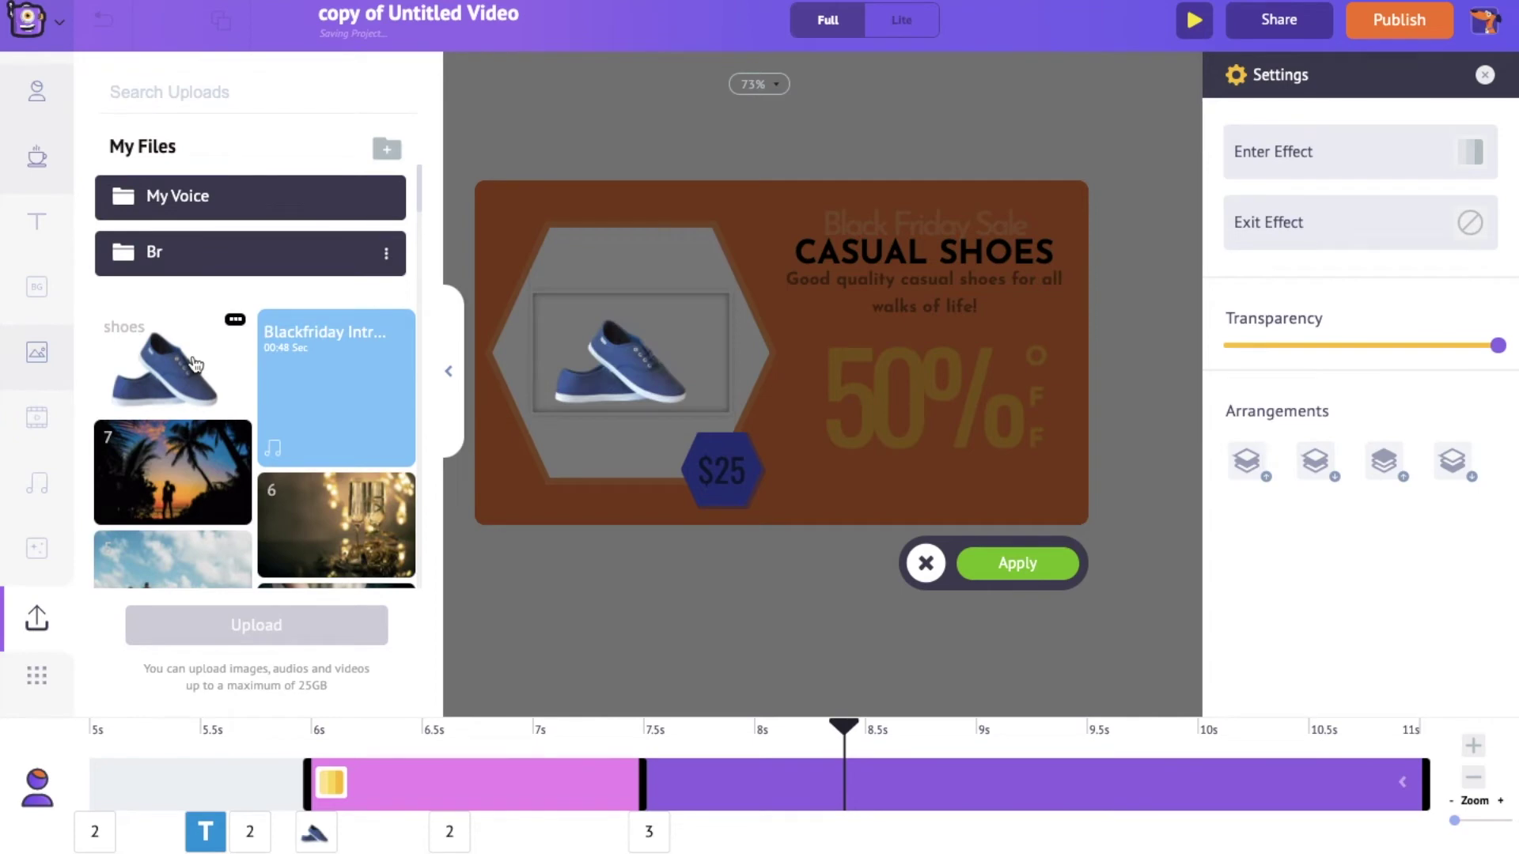
click(1018, 563)
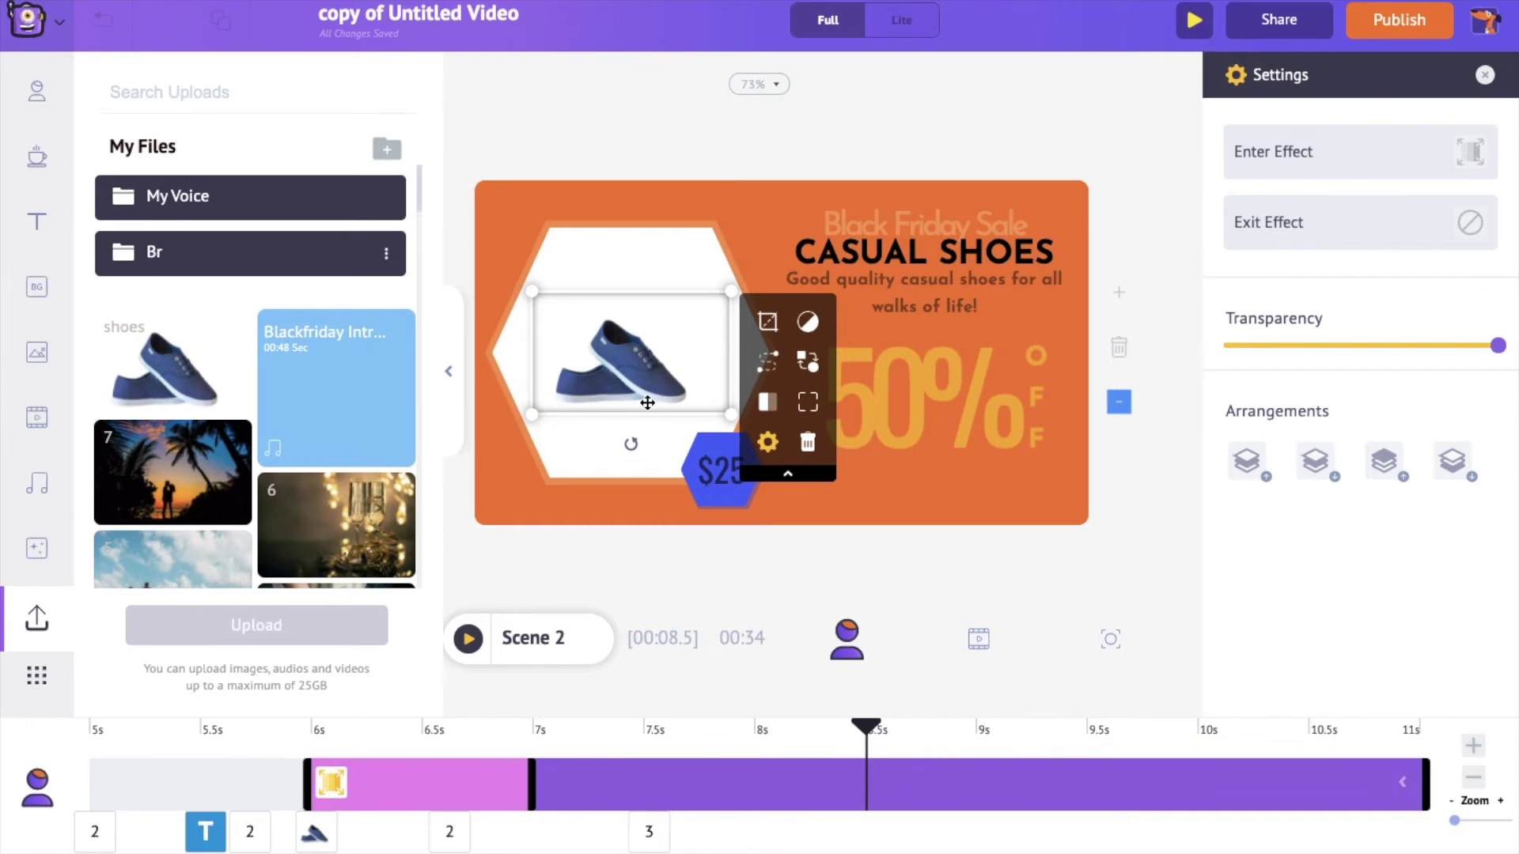
click(769, 305)
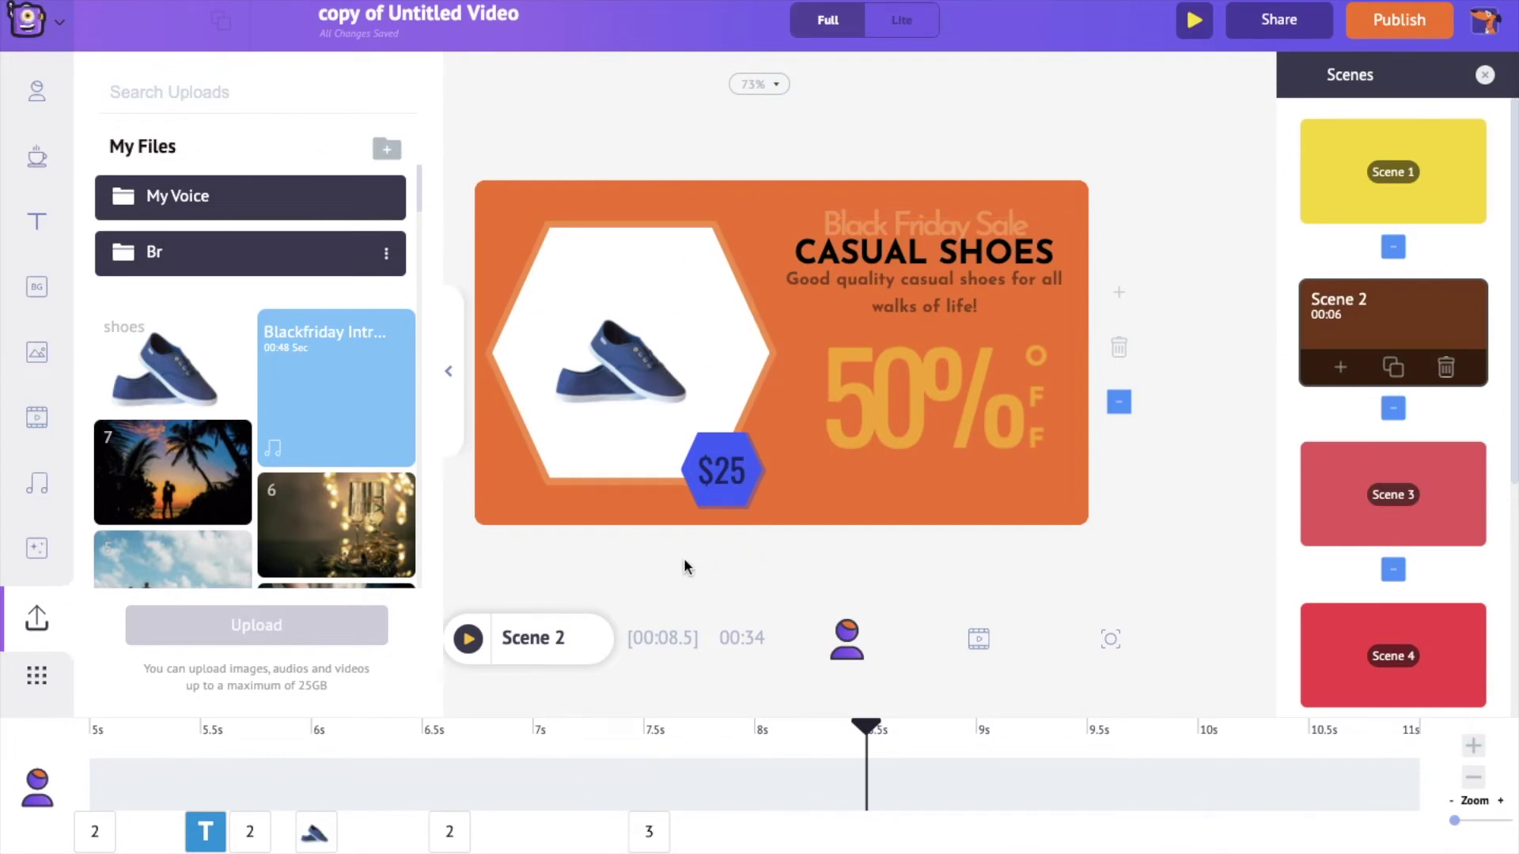
click(467, 637)
Duplicate Scene 3 and delete the copy
click(1394, 486)
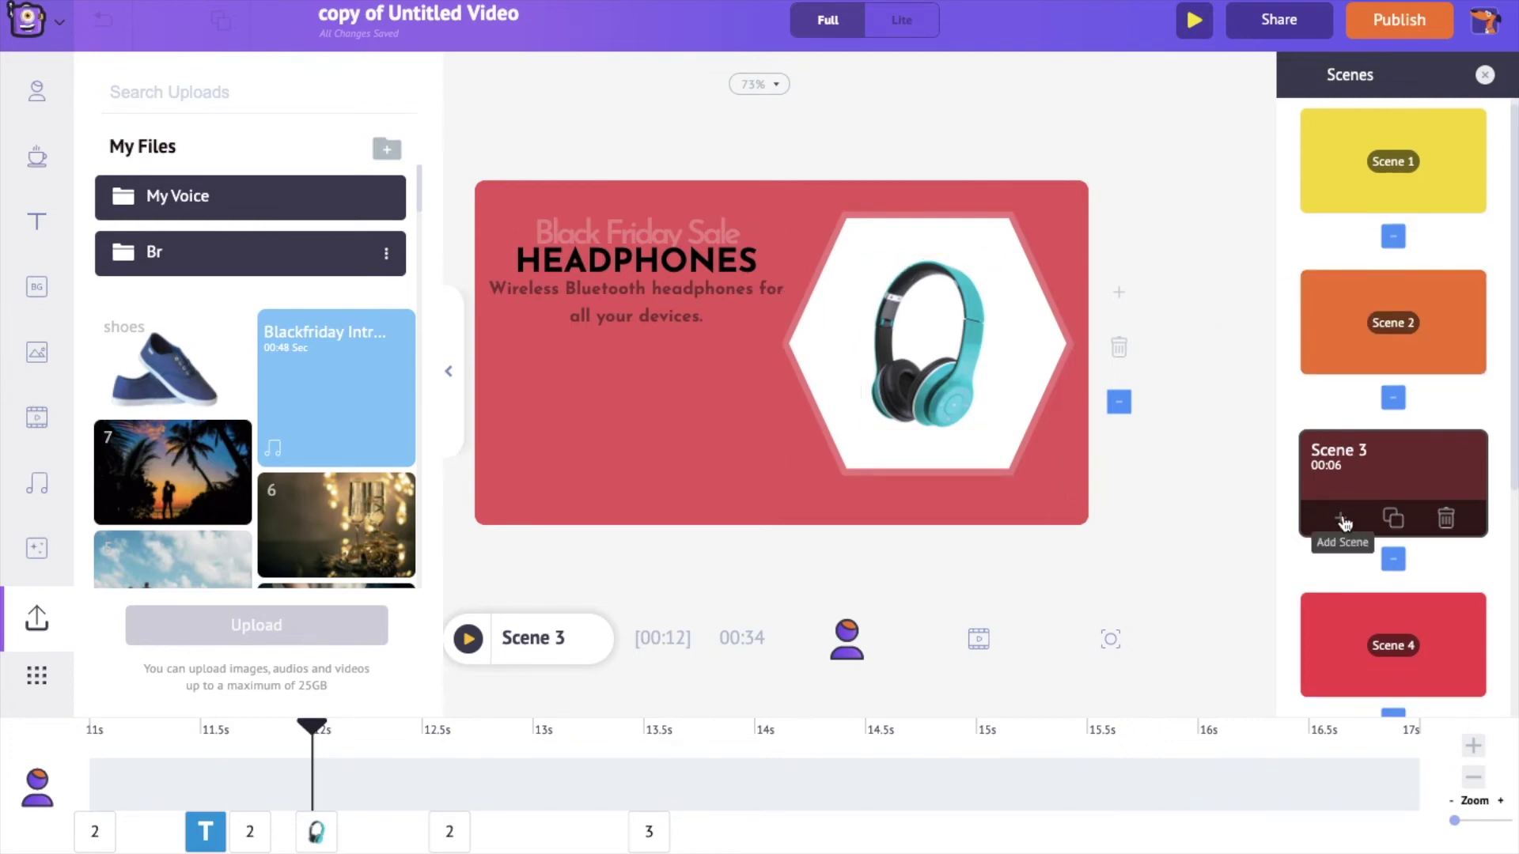
click(1394, 519)
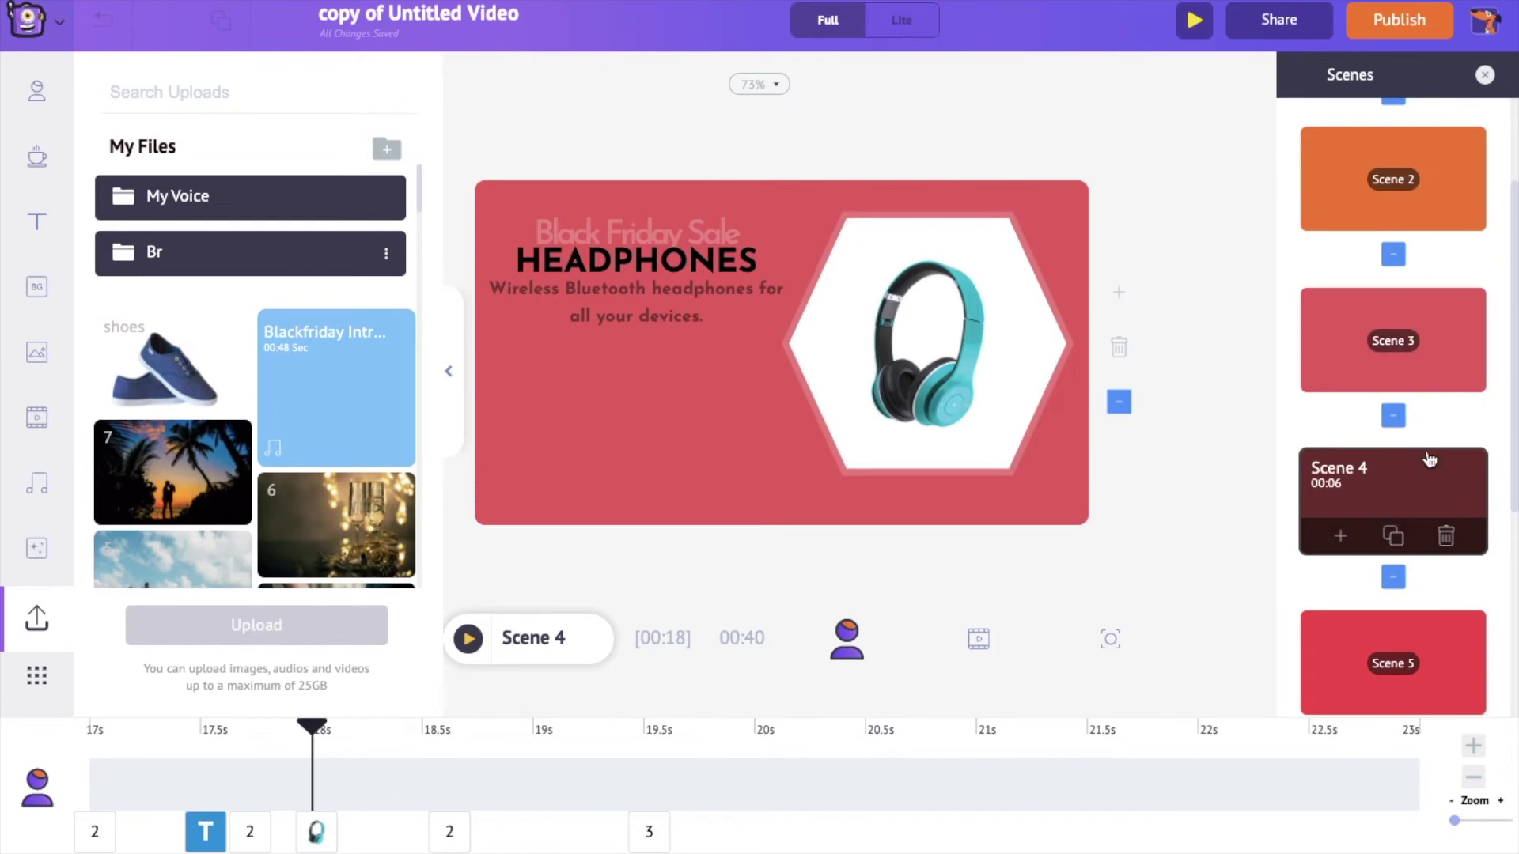
click(1446, 538)
Open the website text YOURSTORE.COM in Scene 6 for editing and leave it as it is
scroll(1415, 542, down, 2)
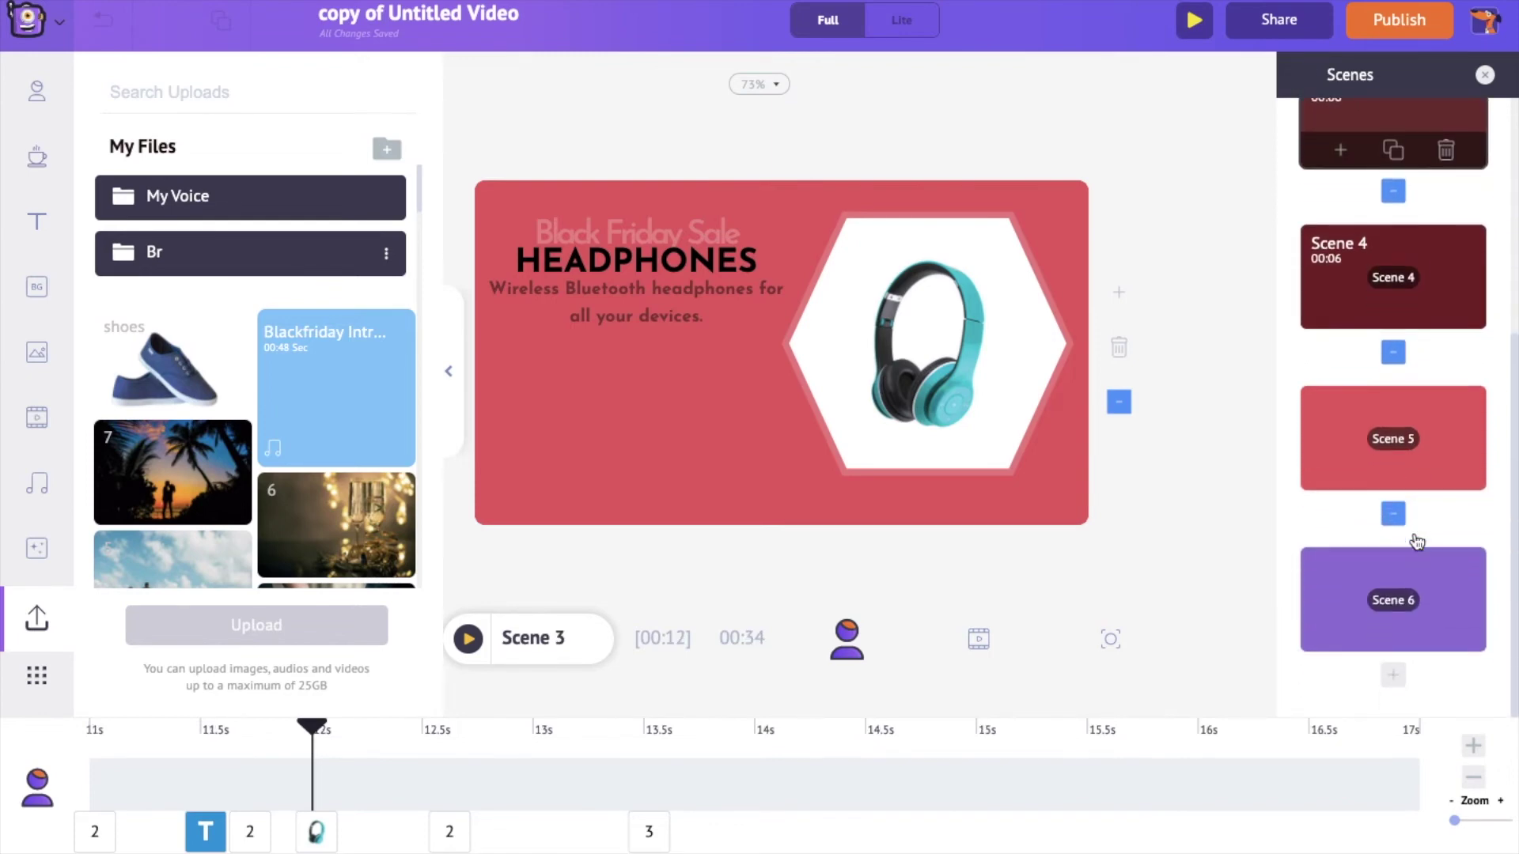
click(1392, 586)
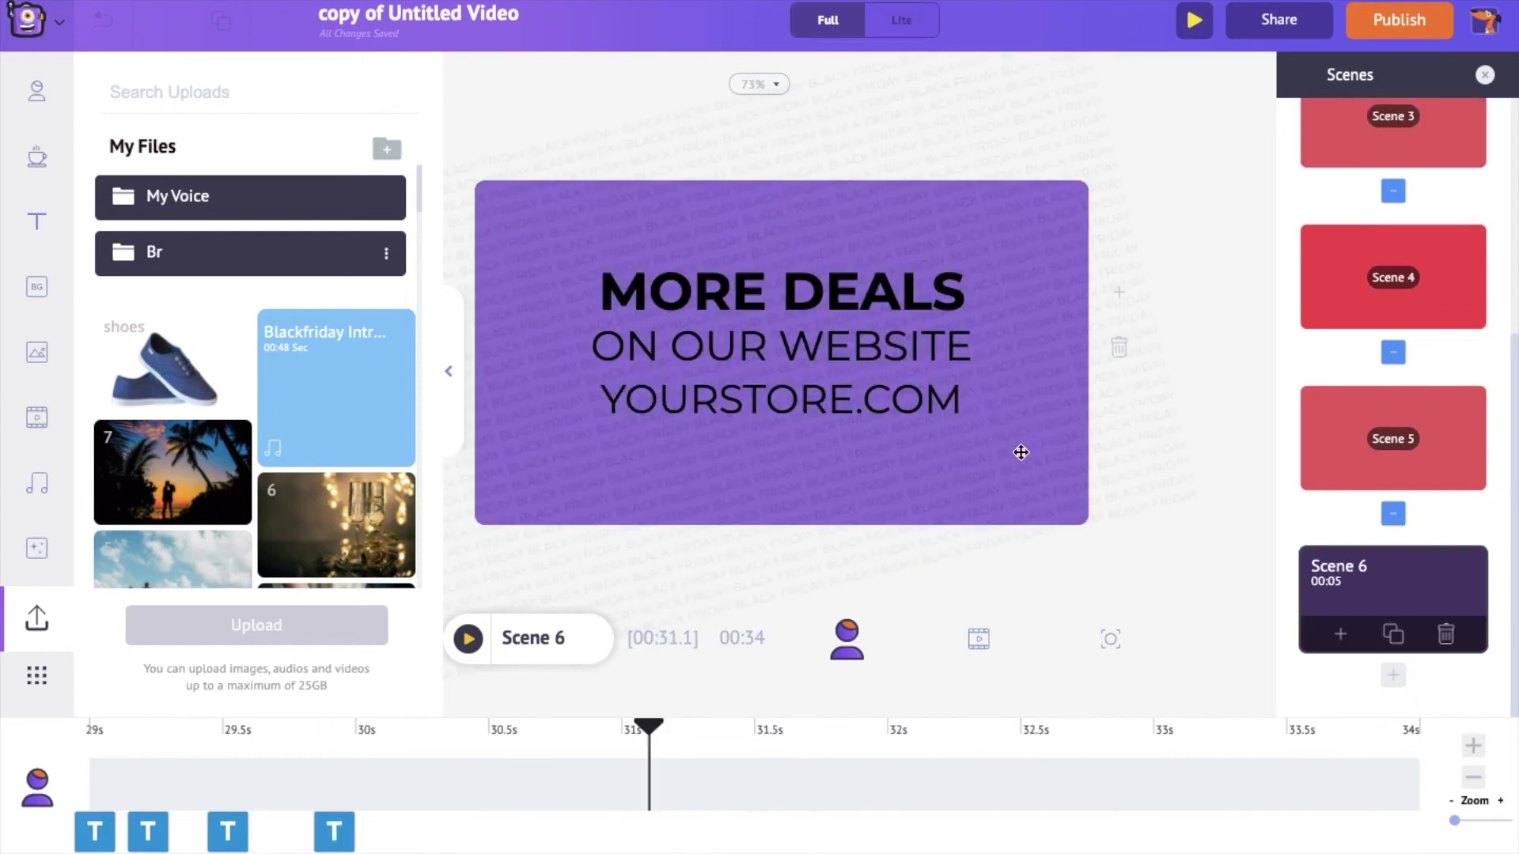
double_click(820, 397)
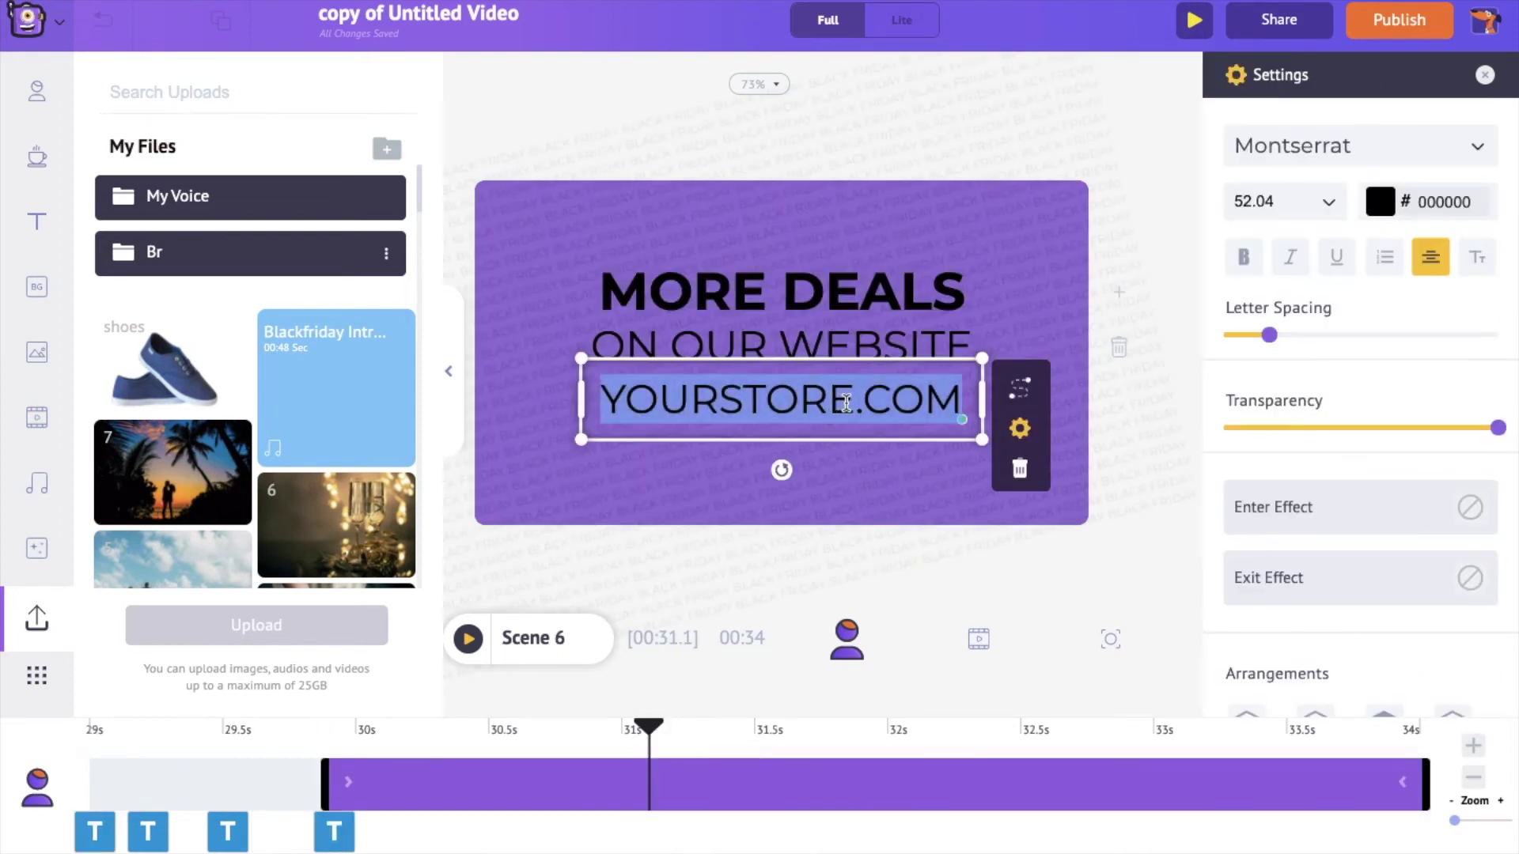
click(844, 402)
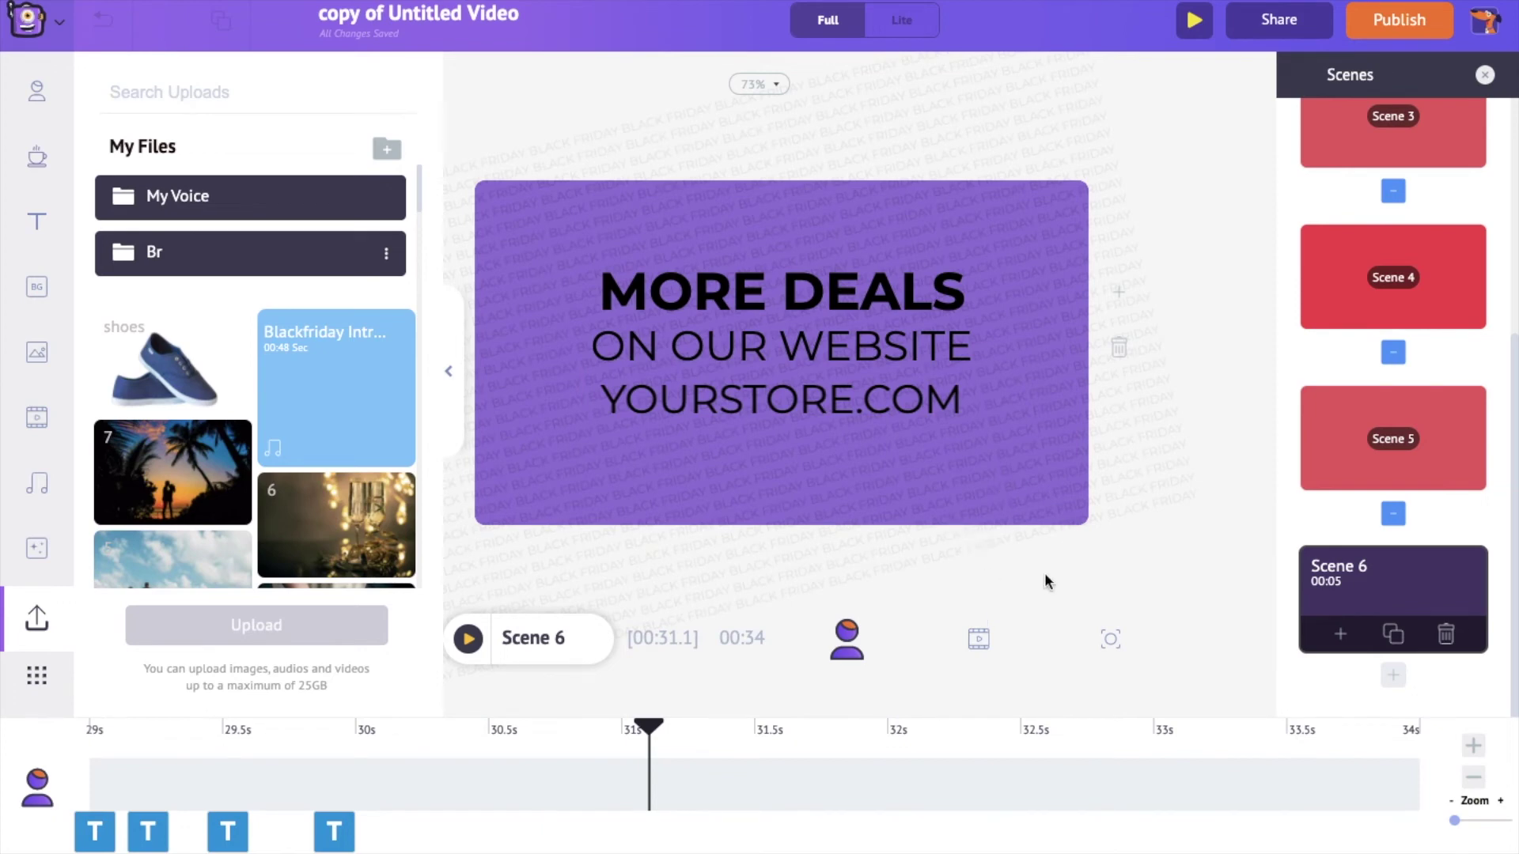
Delete the background music track "Bombs away" from the video timeline
click(979, 645)
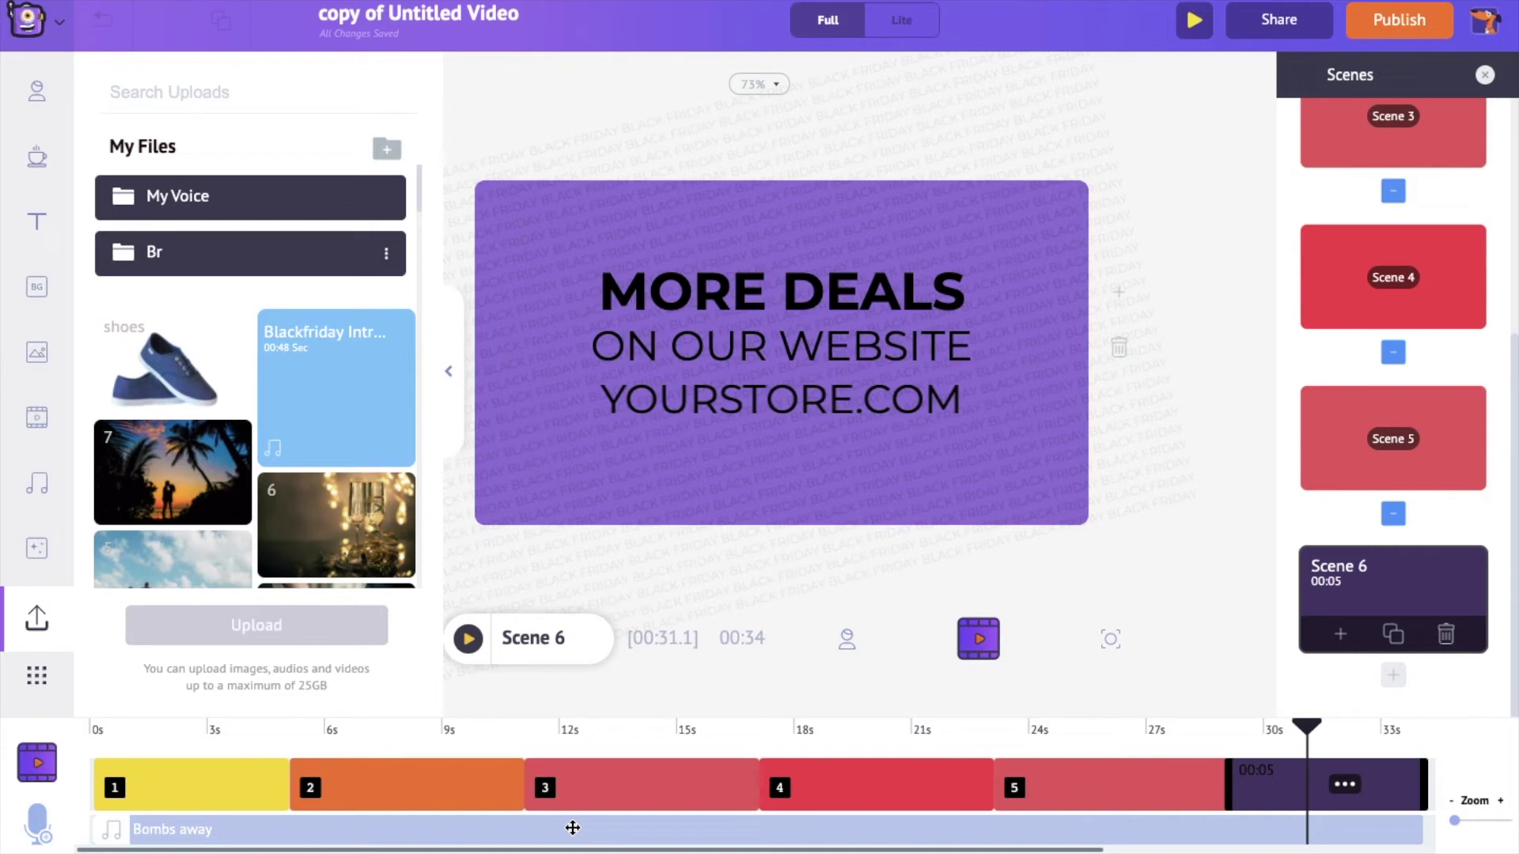
click(572, 827)
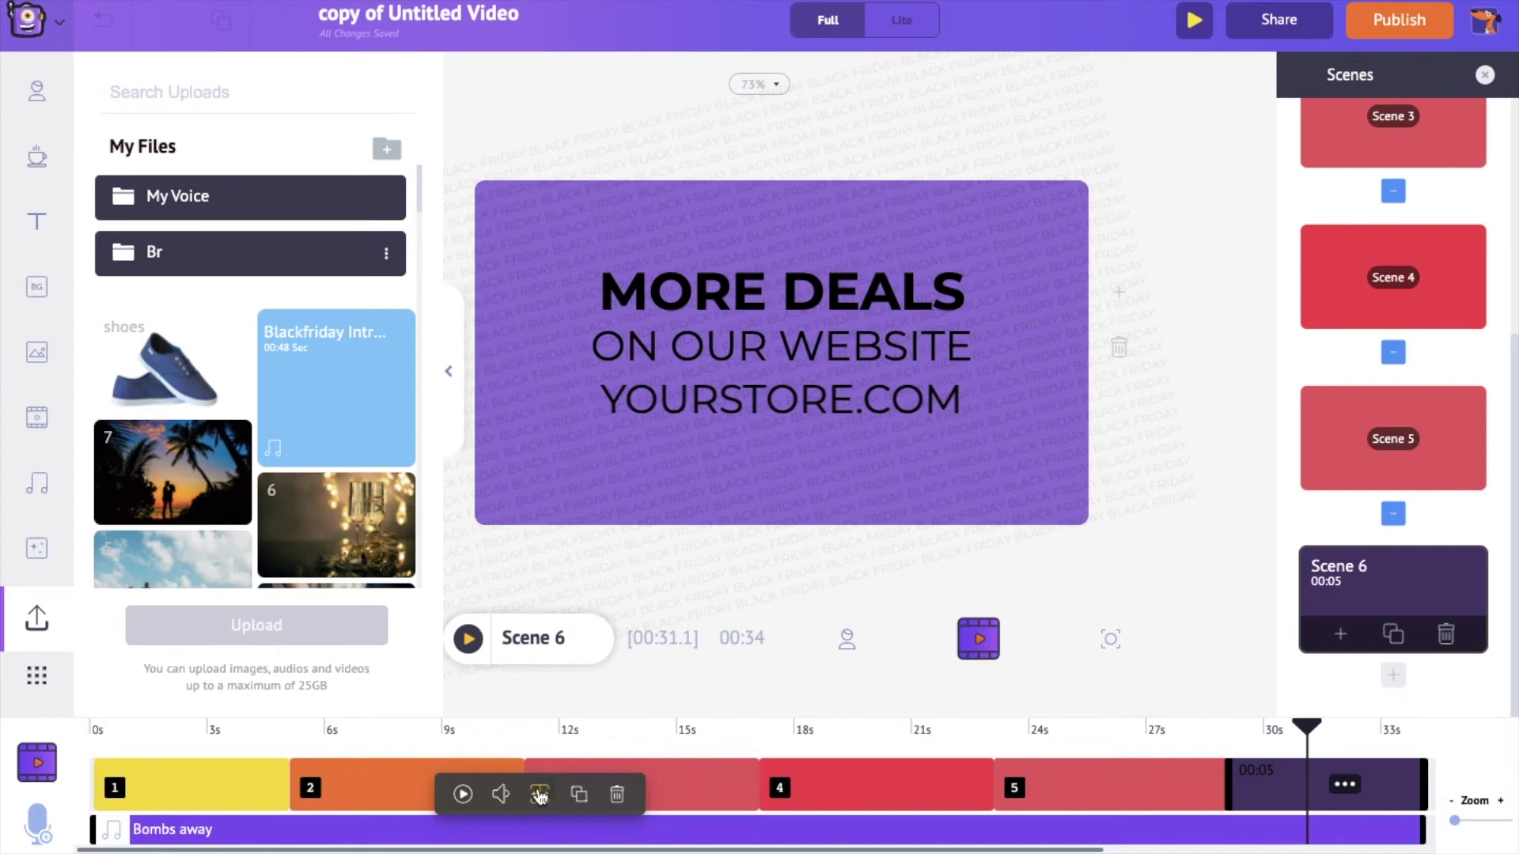
click(618, 795)
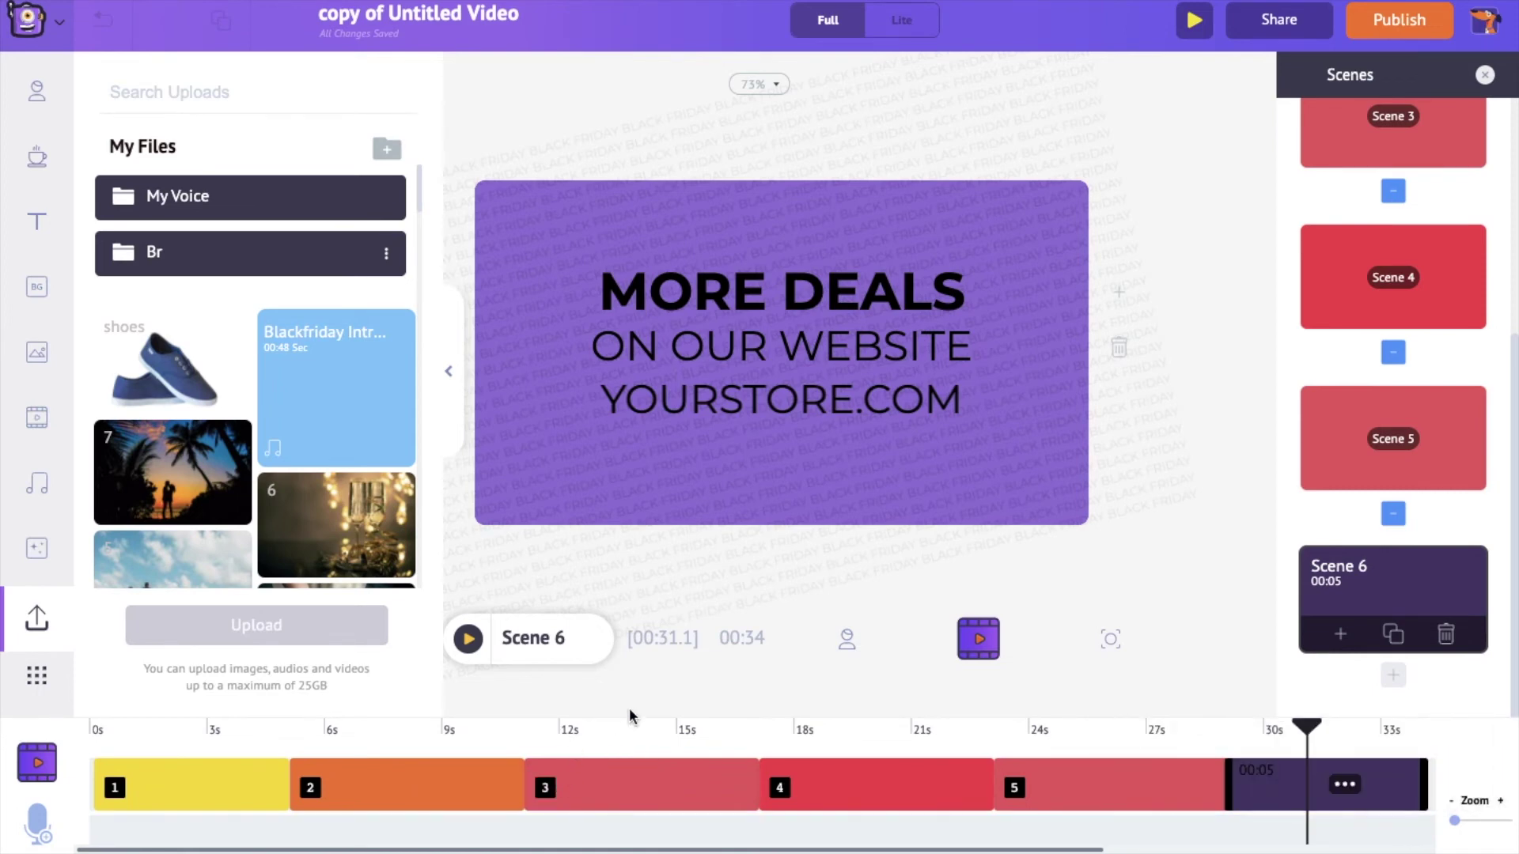
Add the "Motivational happy" track from the For Celebrations music as background music at the start of the video
click(1307, 724)
drag(1307, 724, 767, 725)
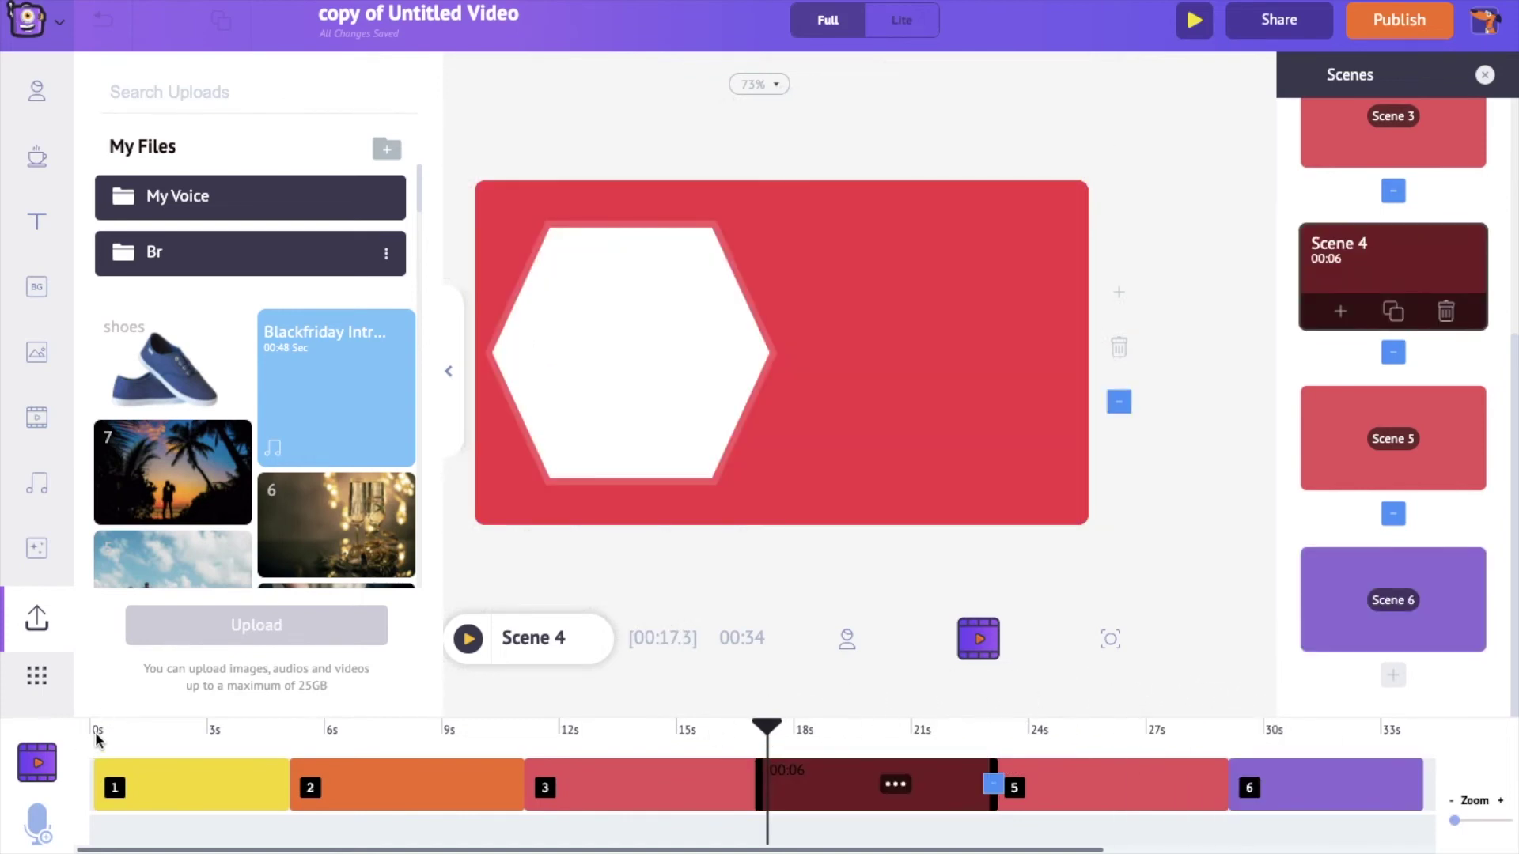
click(95, 734)
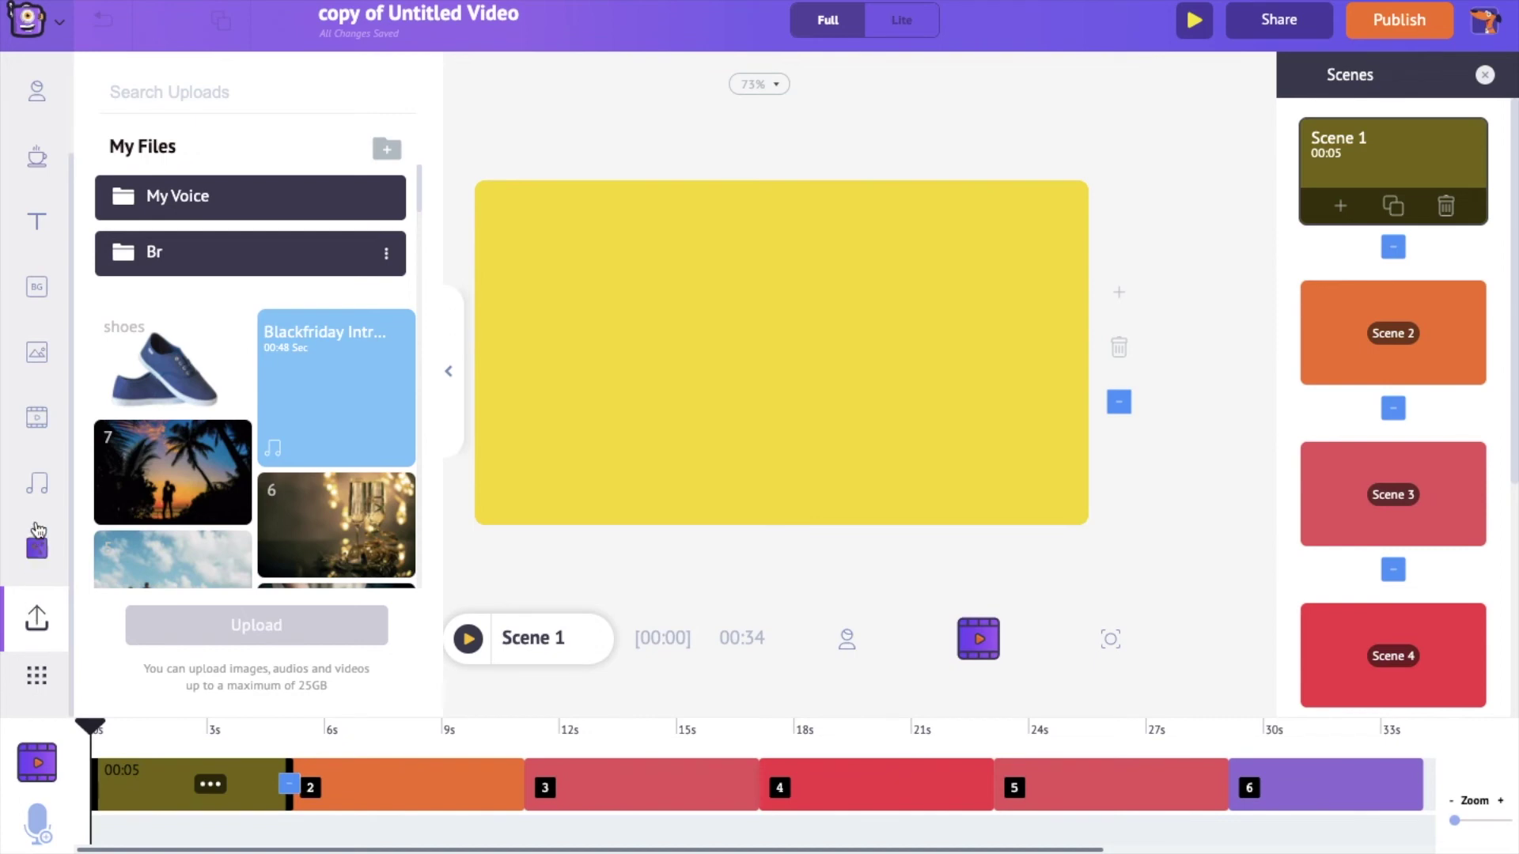
click(40, 486)
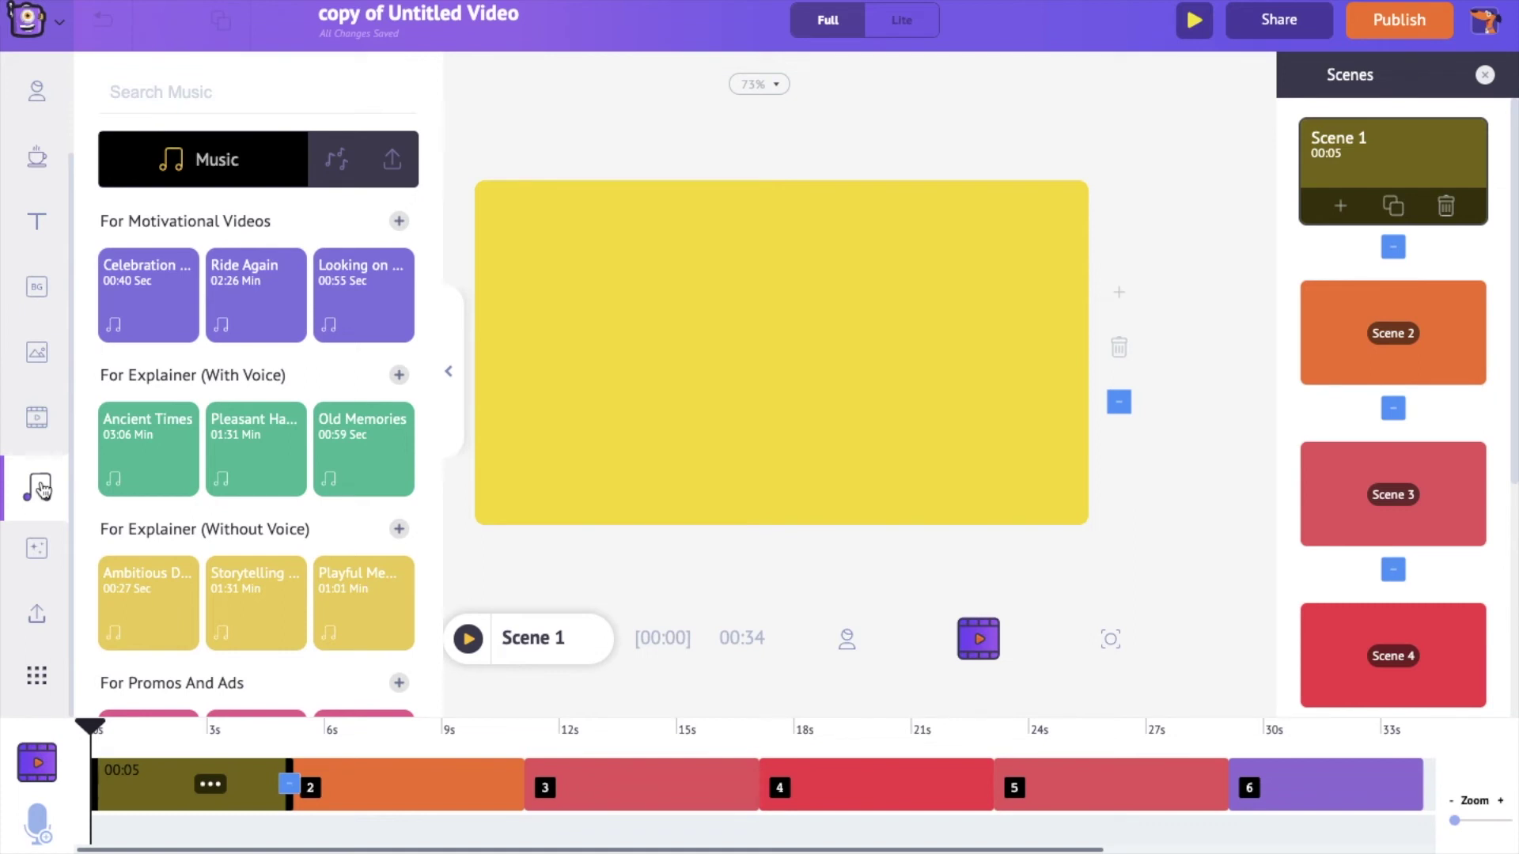
scroll(85, 567, down, 7)
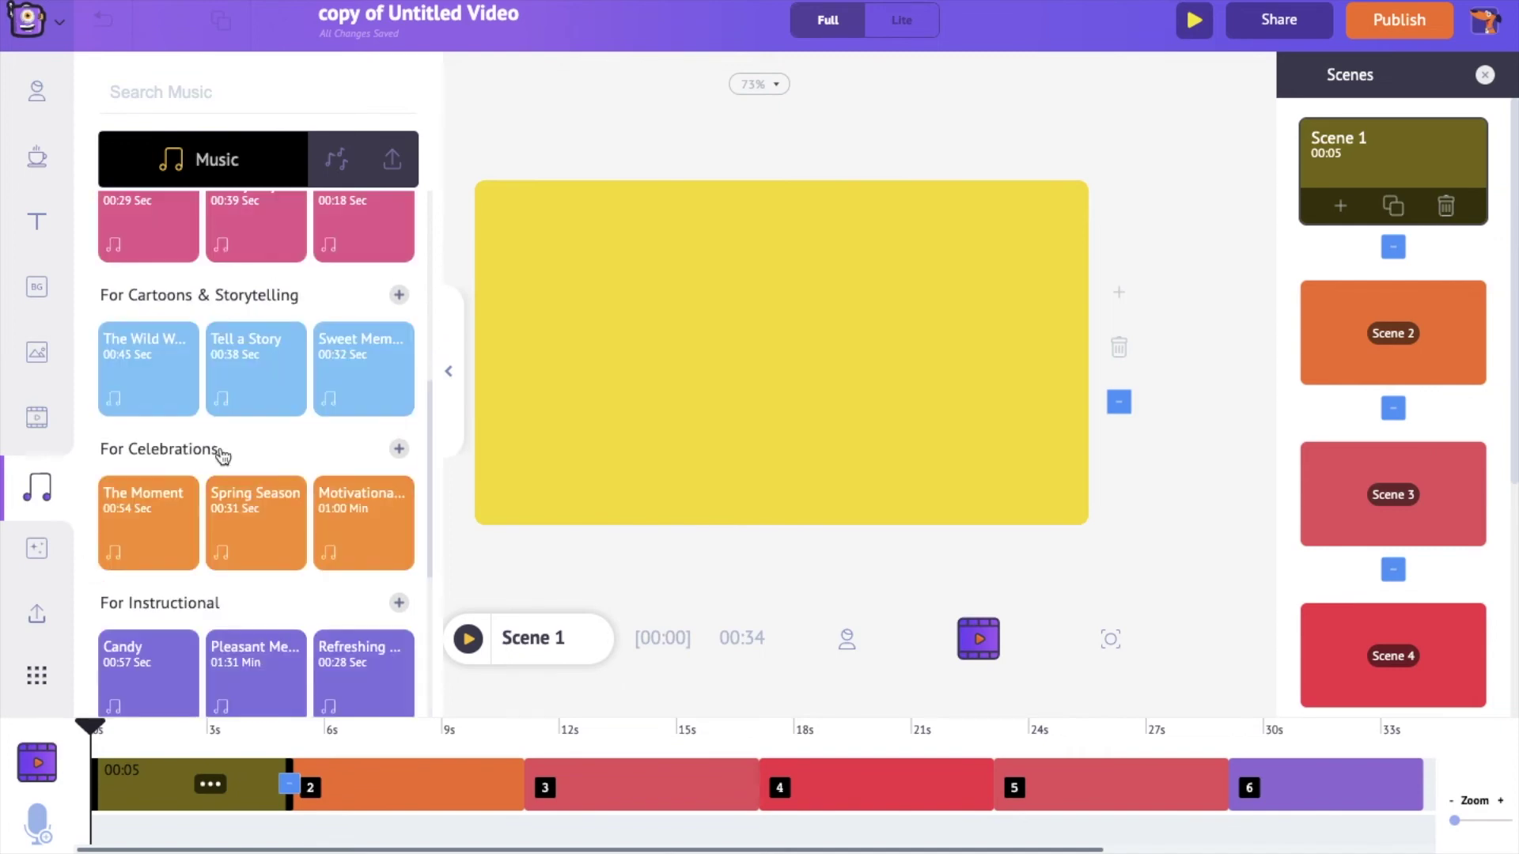
mouse_move(348, 522)
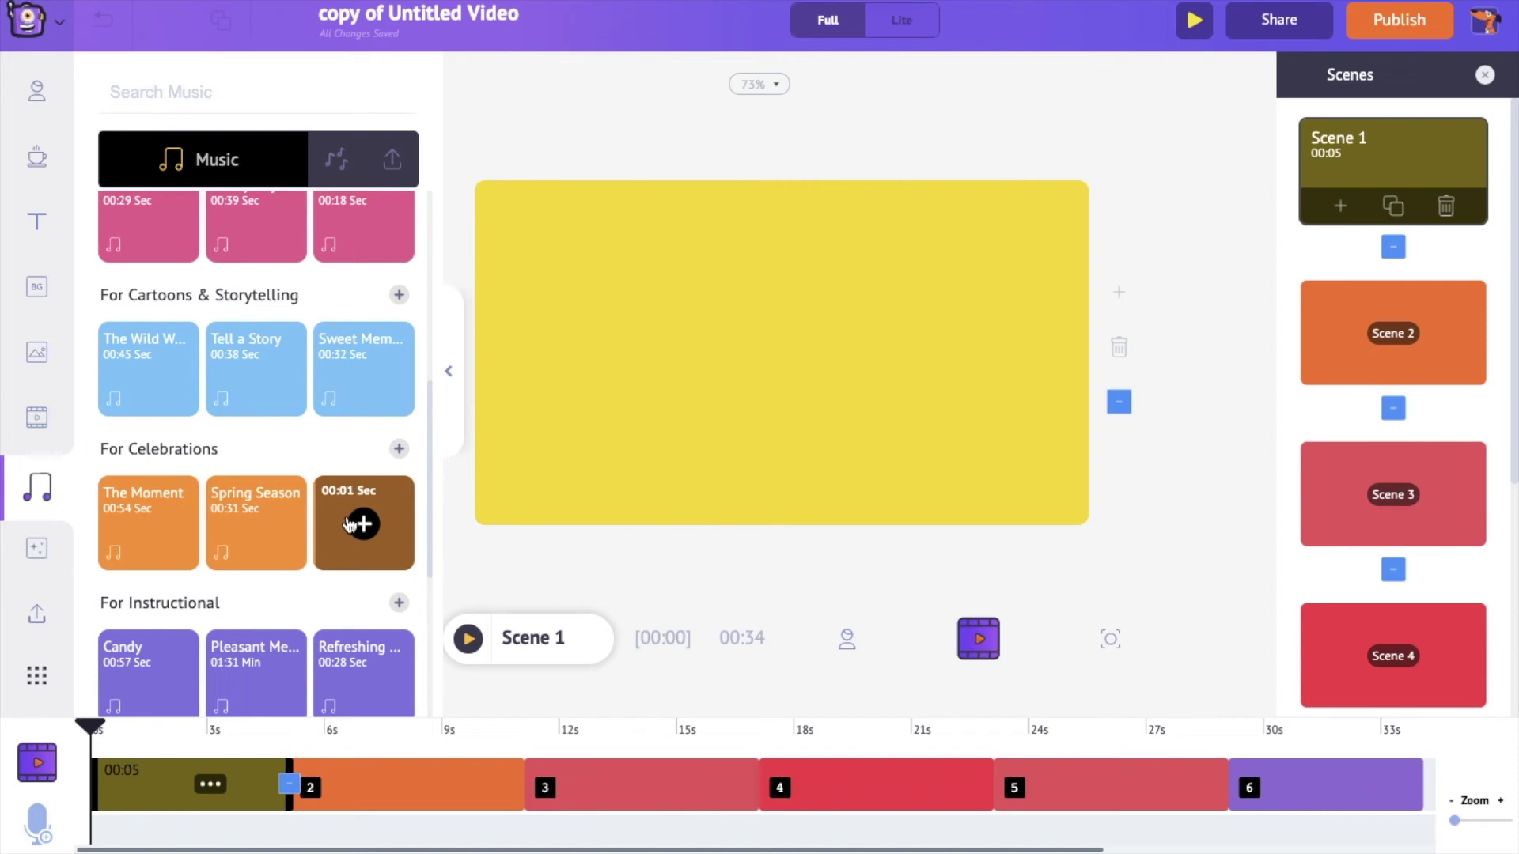
mouse_move(271, 523)
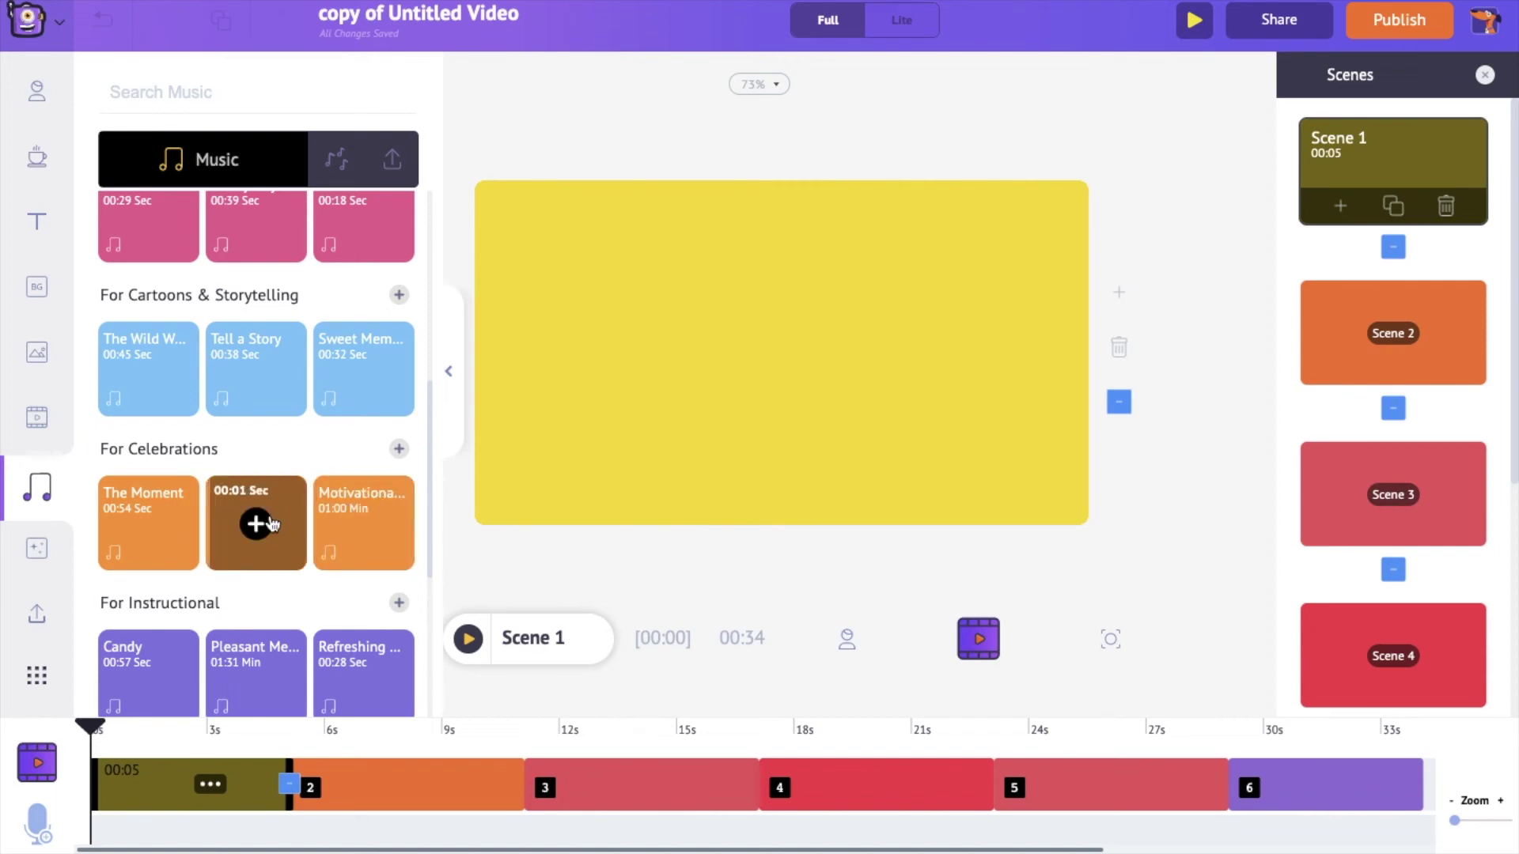
mouse_move(152, 529)
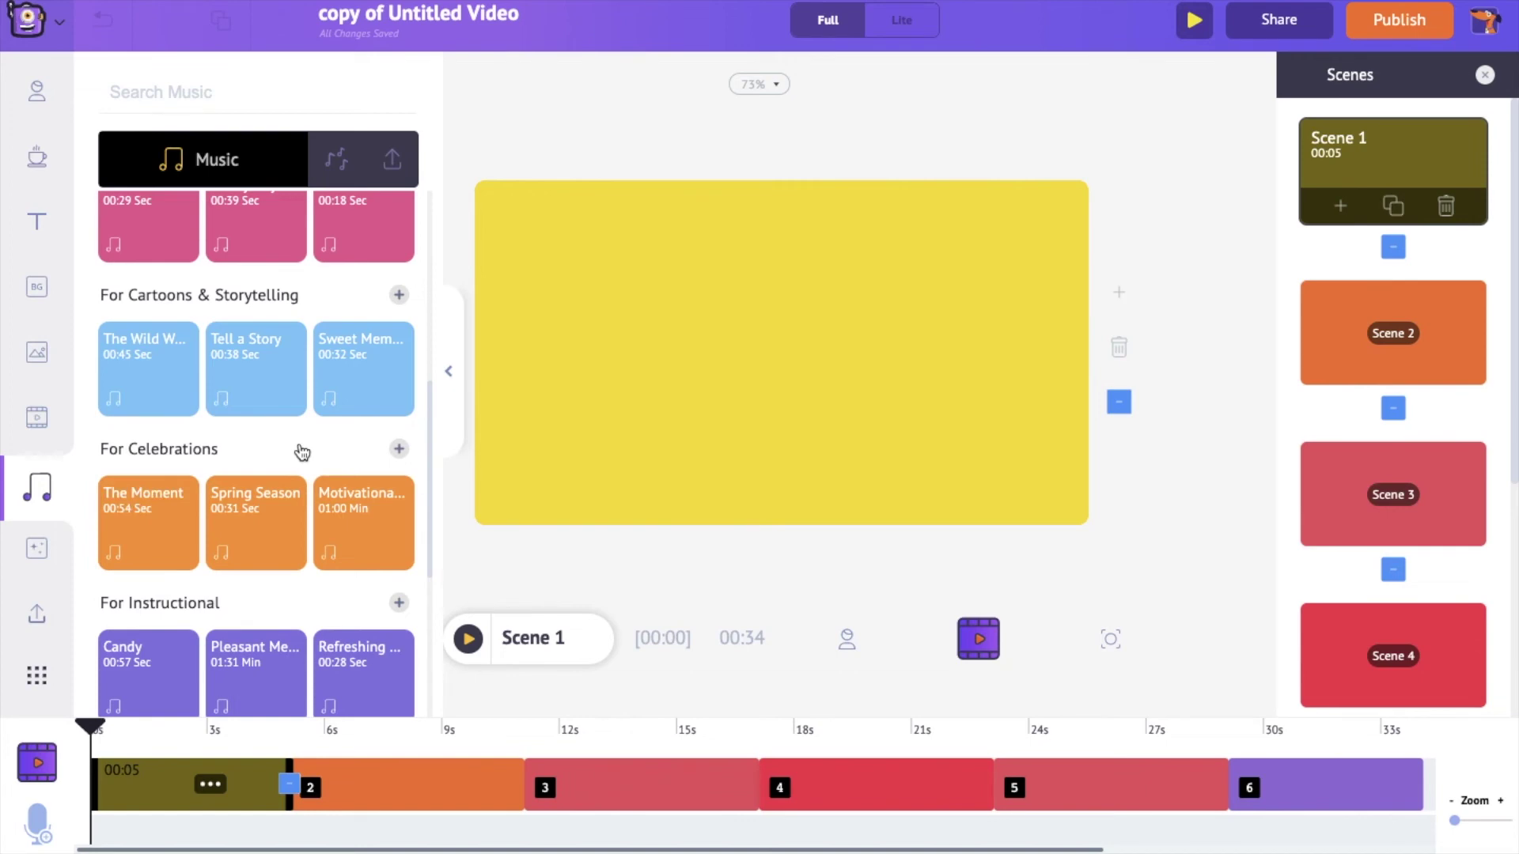
click(361, 520)
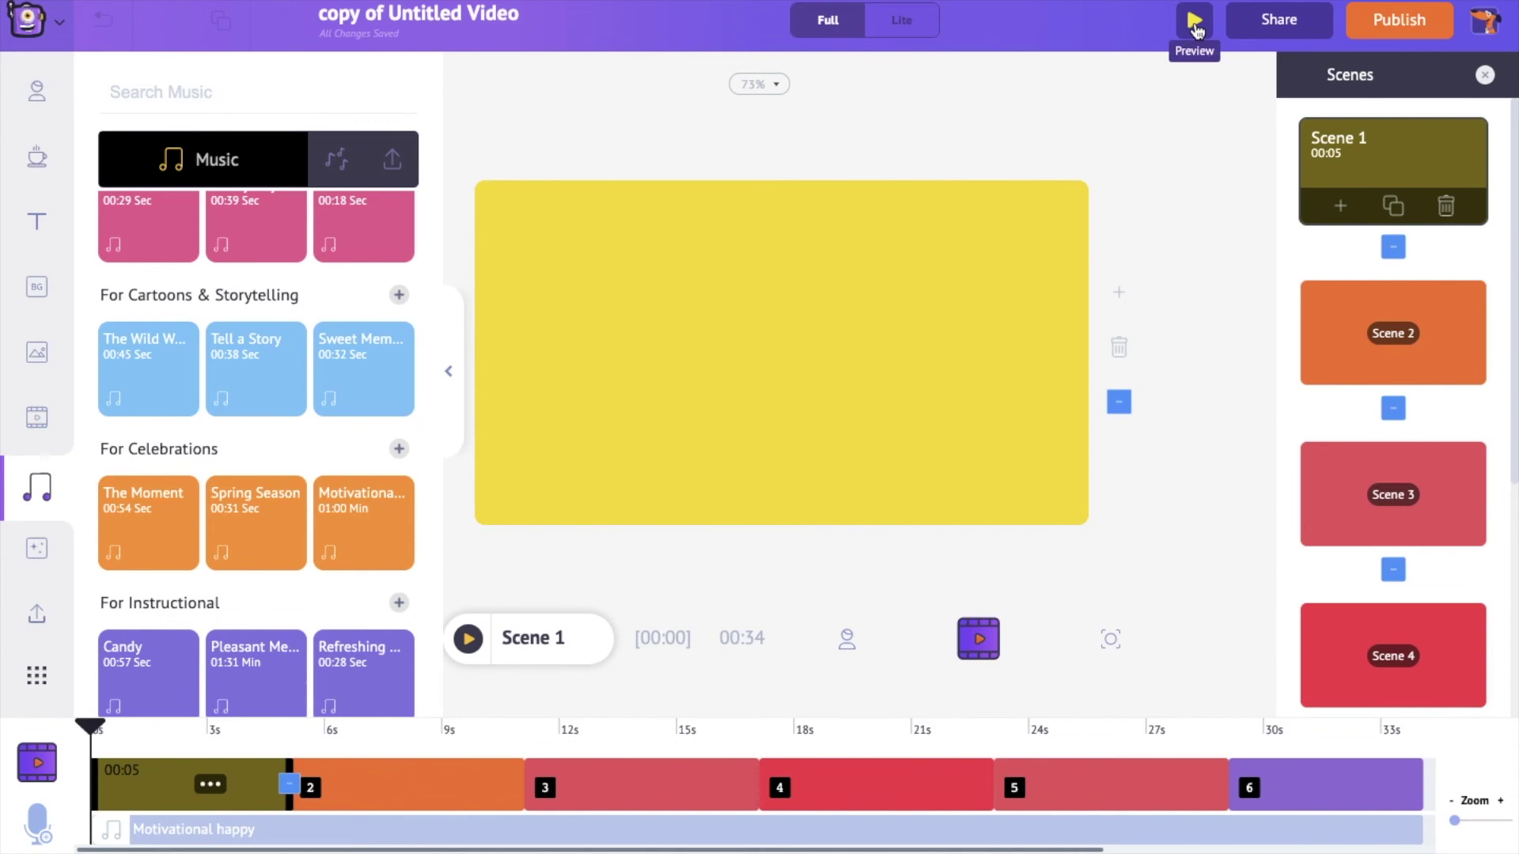
Open the Download Video settings for publishing the finished video
click(1402, 35)
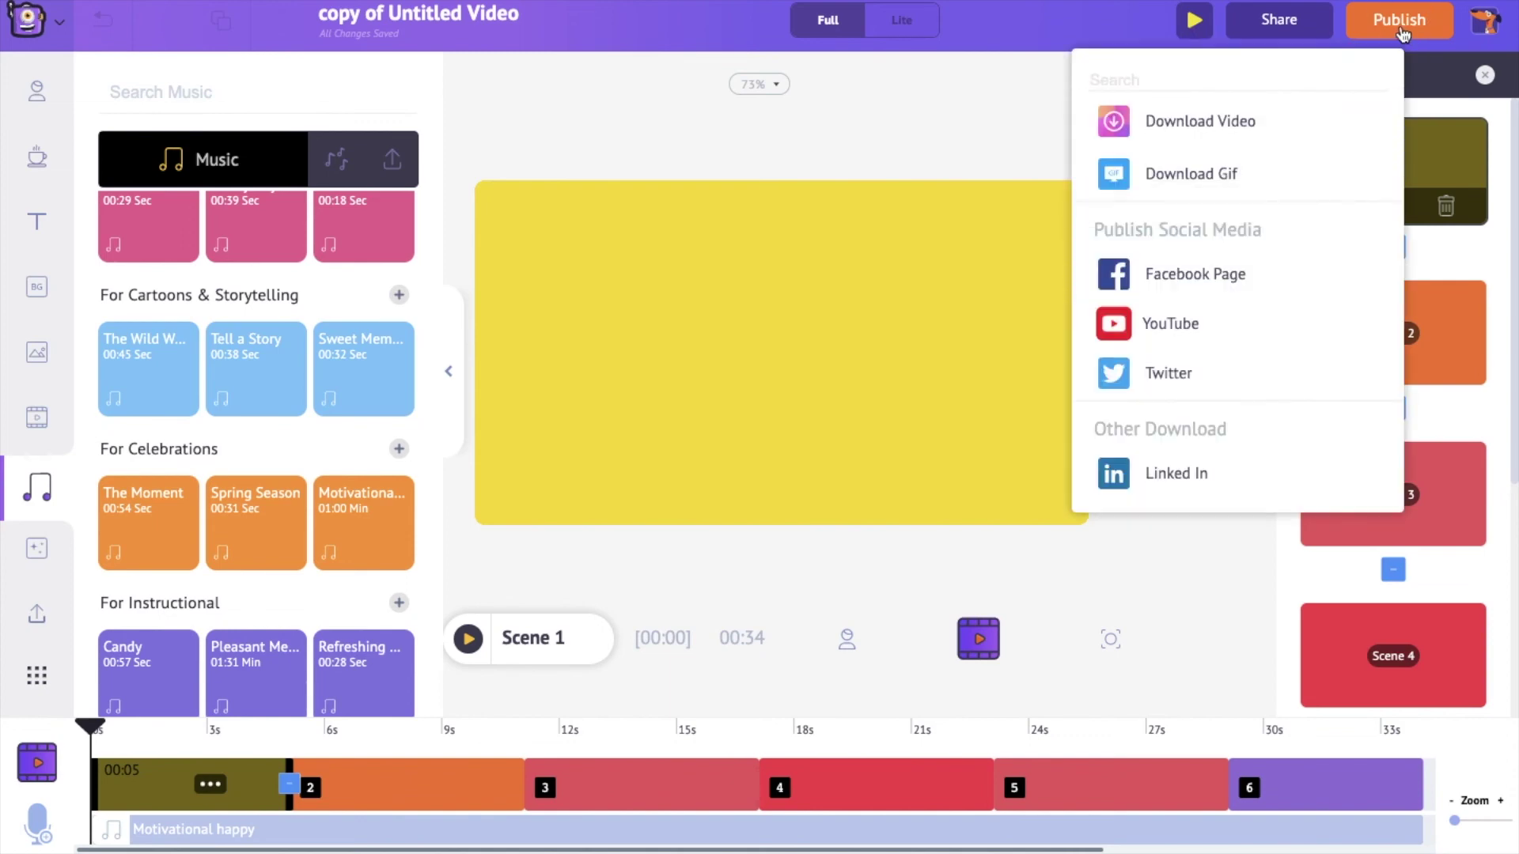
click(1314, 117)
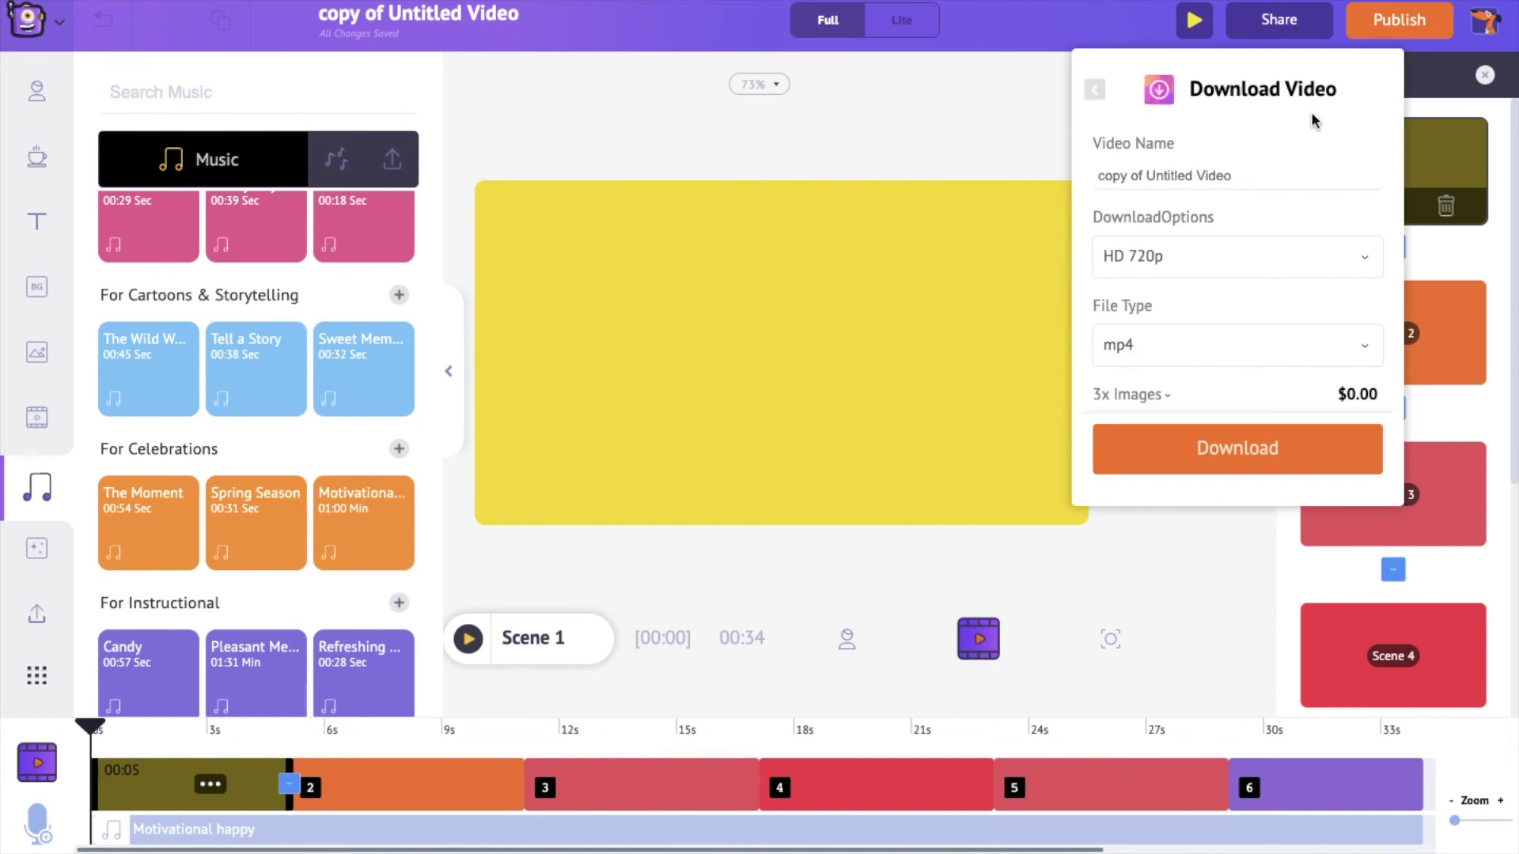